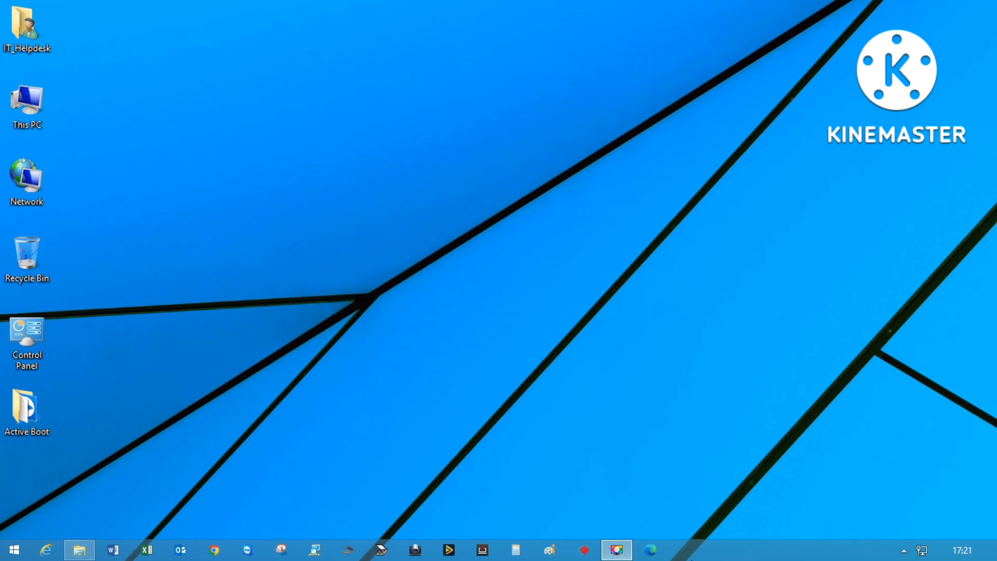
# Open a new Chrome window and go to the Yahoo website.
pyautogui.click(215, 549)
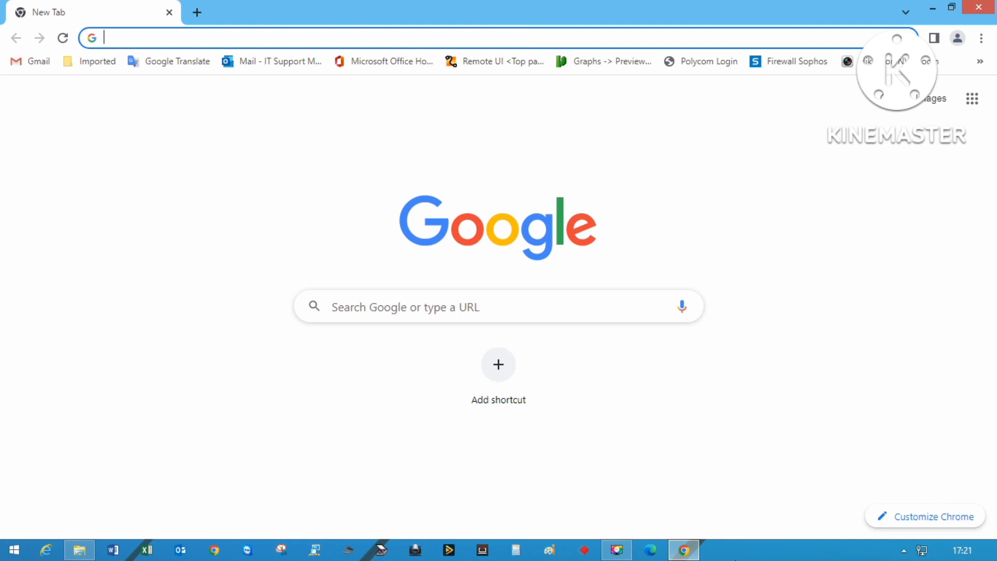
pyautogui.write('yaho')
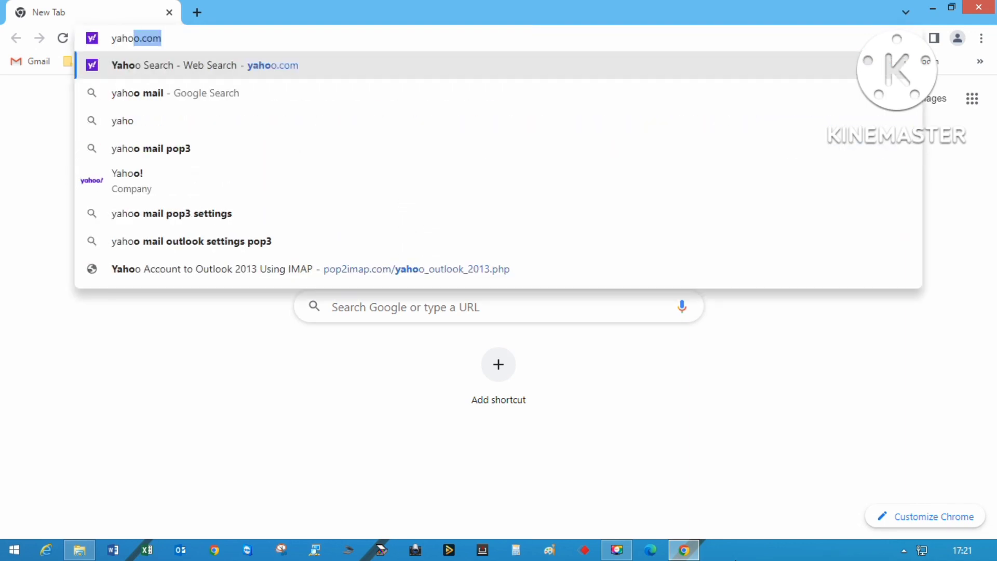
pyautogui.press('Return')
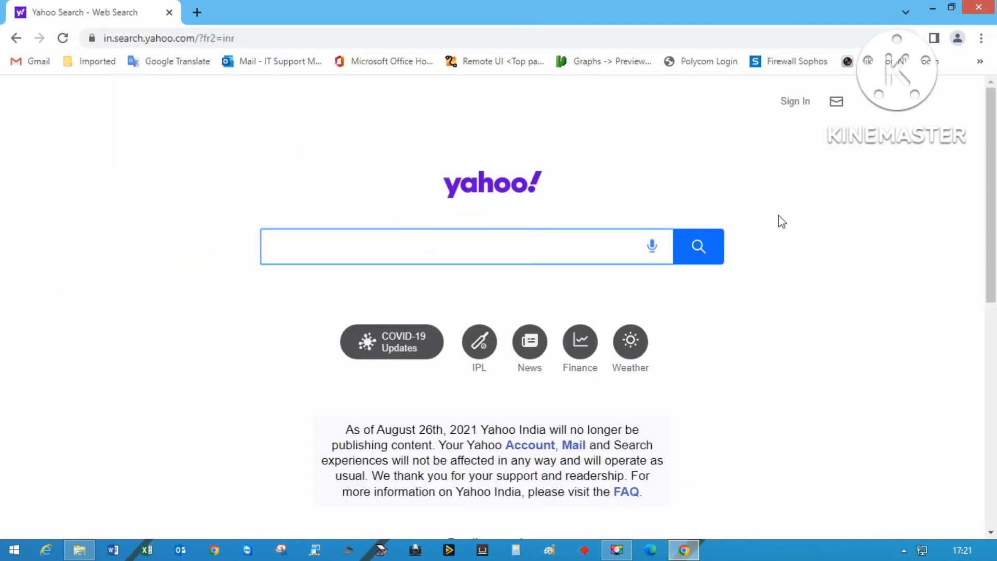
# Sign in to Yahoo with the saved username and account password, with 'Stay signed in' off.
pyautogui.click(807, 104)
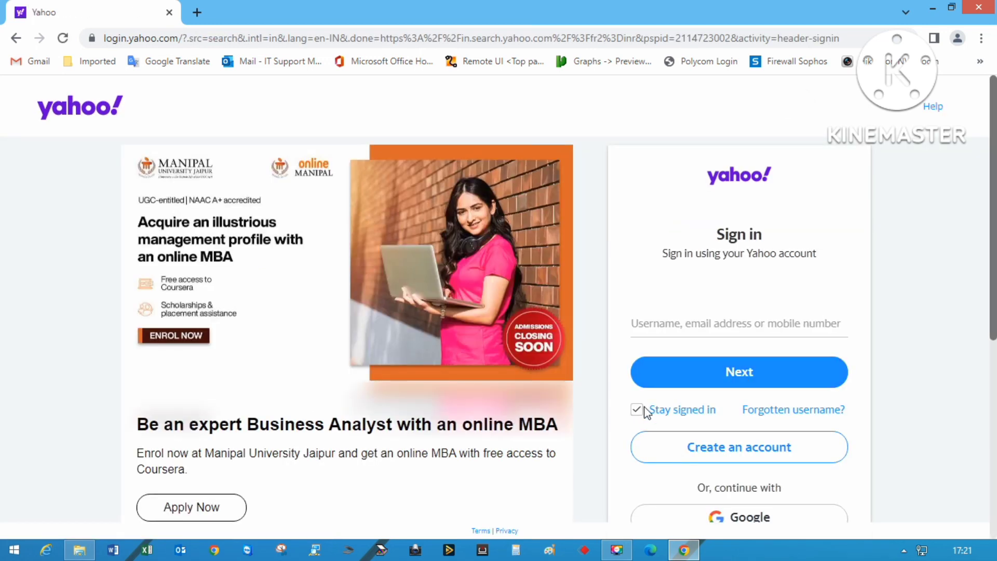
pyautogui.click(636, 410)
pyautogui.click(638, 324)
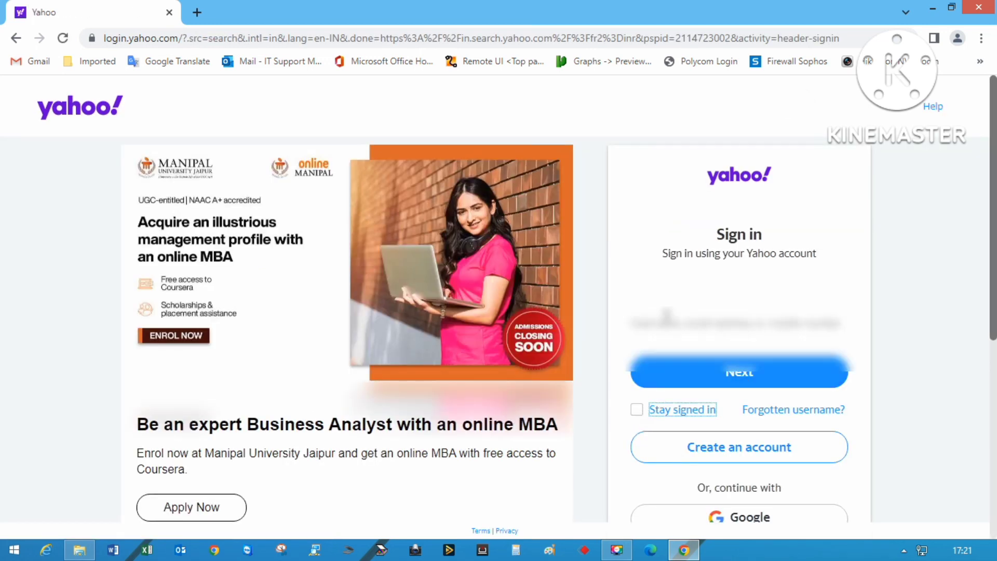
pyautogui.press('Down')
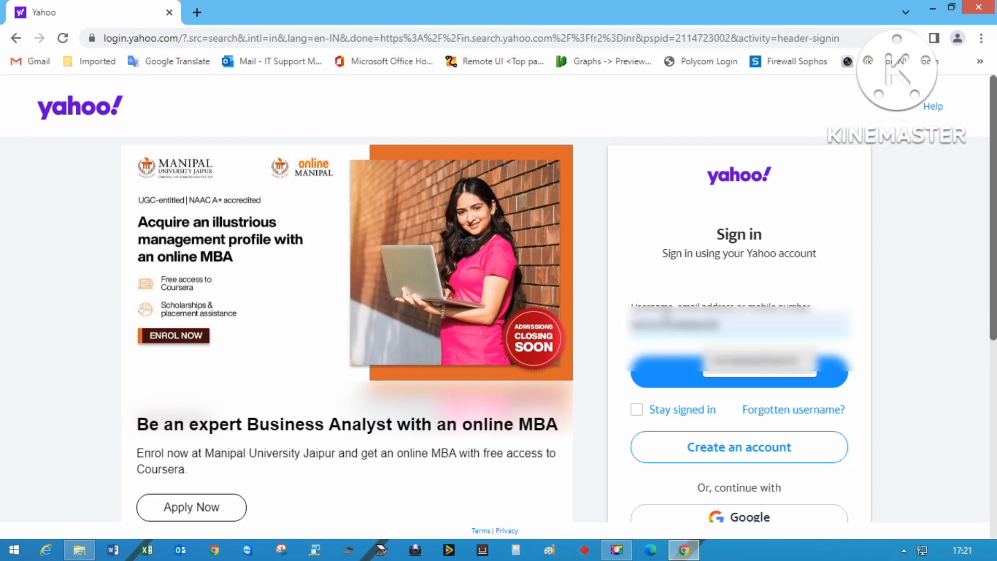
pyautogui.press('Return')
pyautogui.press('Return')
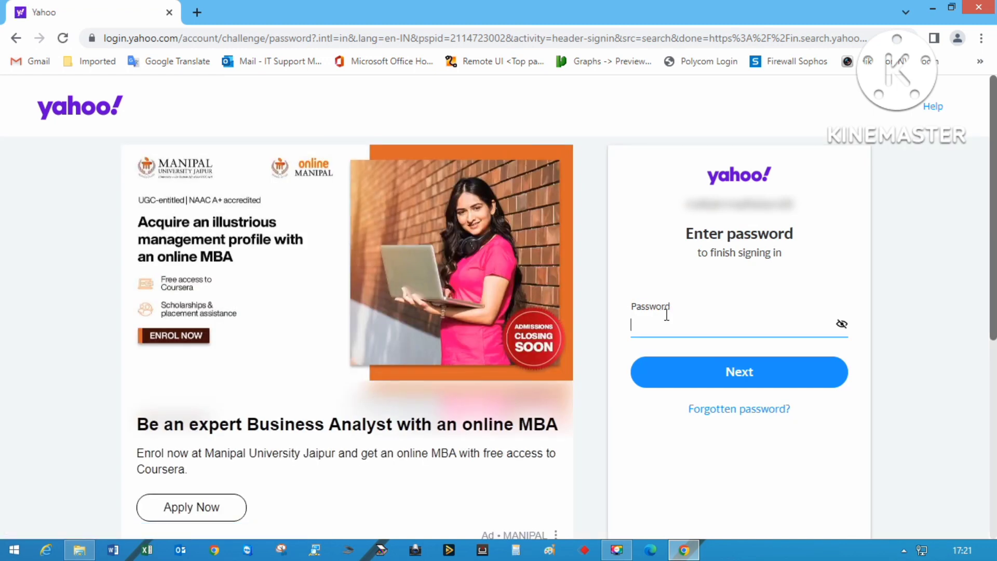
pyautogui.write('*******************')
pyautogui.press('Return')
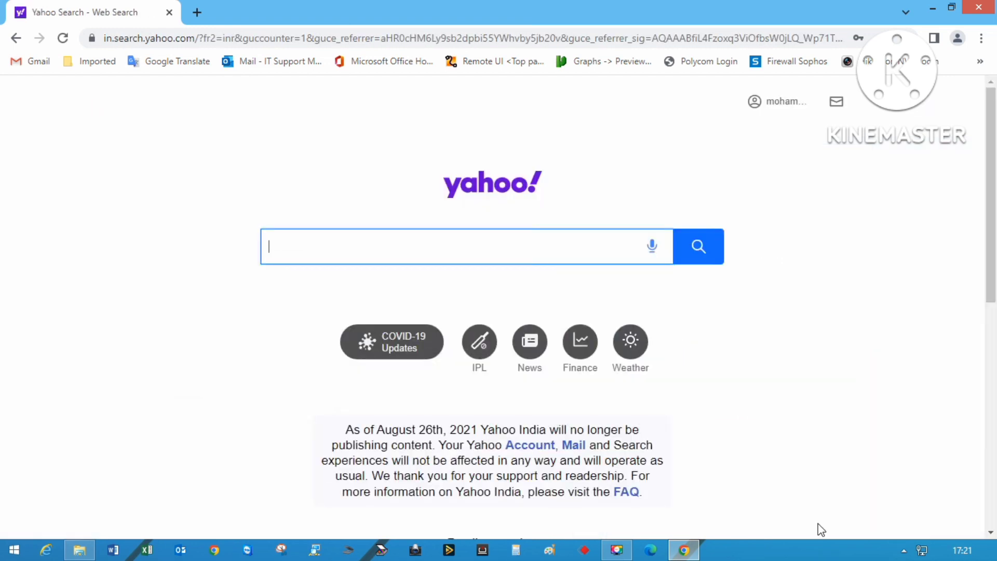
# Check the Yahoo Mail inbox, then minimize Chrome and refresh the desktop.
pyautogui.click(835, 102)
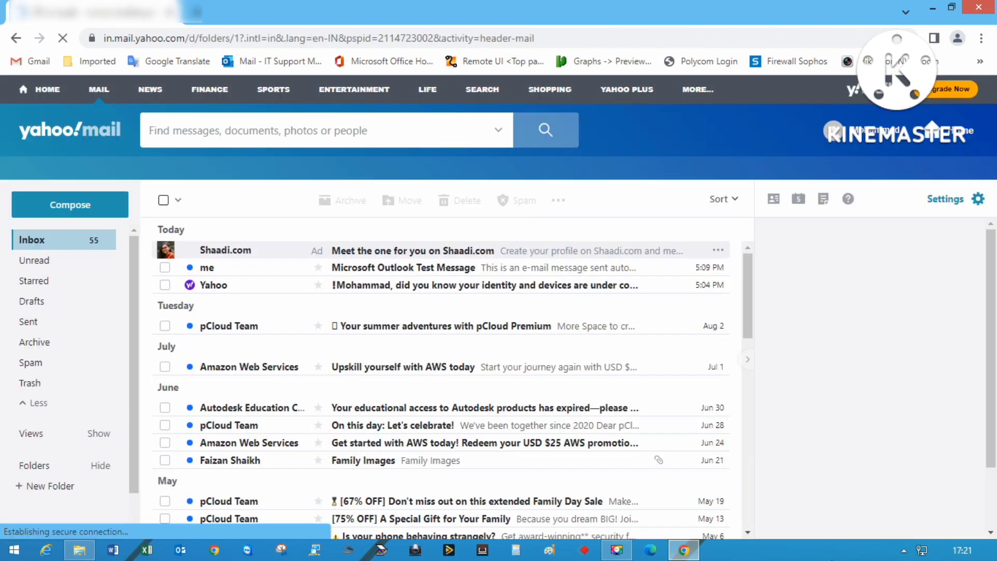
pyautogui.click(932, 7)
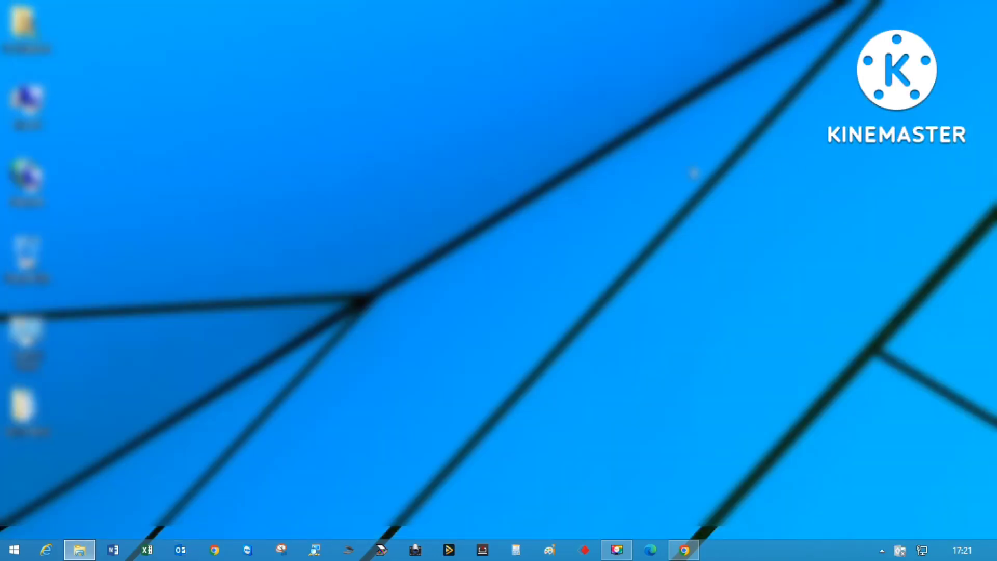
pyautogui.rightClick(692, 169)
pyautogui.click(726, 212)
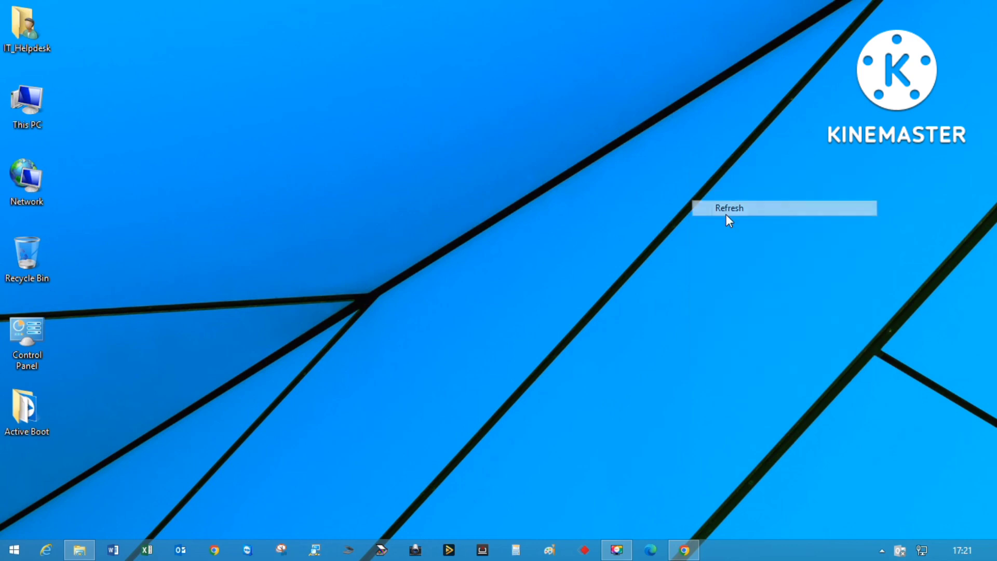
# Add a new mail profile named 'Yahoo POP' from Control Panel's Mail settings.
pyautogui.doubleClick(18, 332)
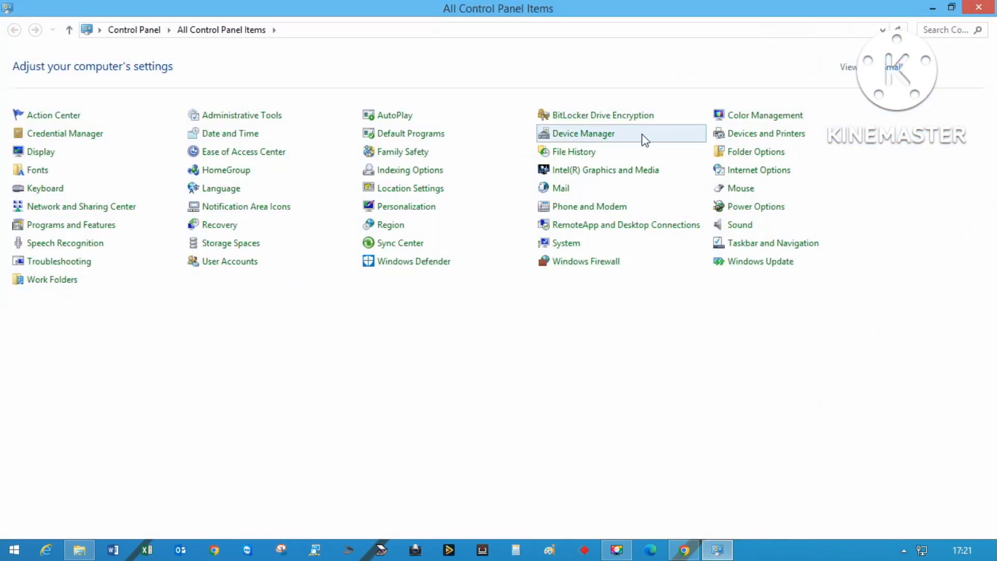
pyautogui.click(554, 196)
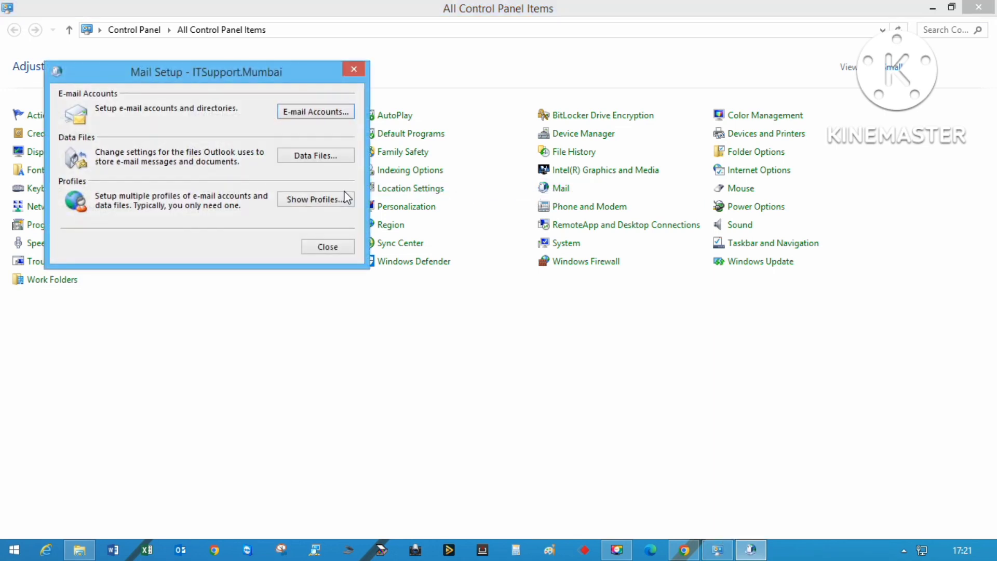
pyautogui.click(346, 197)
pyautogui.click(82, 212)
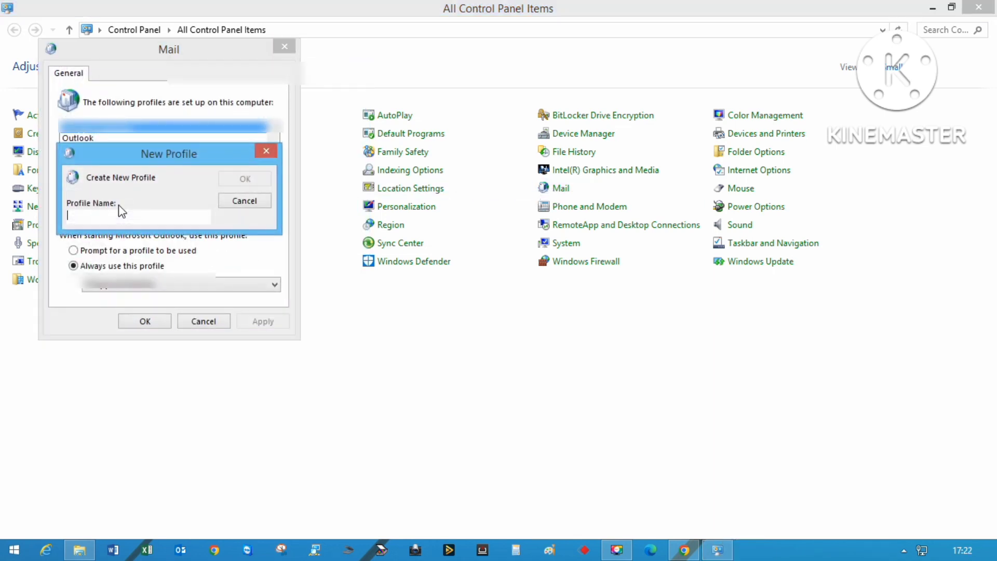
pyautogui.write('Yah')
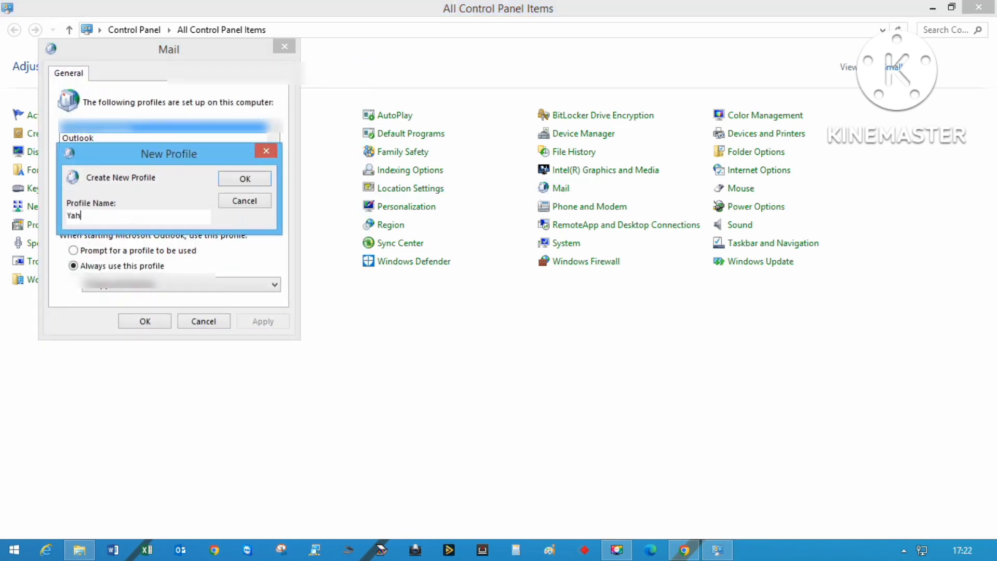
pyautogui.write('oo POP')
pyautogui.click(243, 178)
# Choose manual setup with a POP or IMAP account type.
pyautogui.click(142, 350)
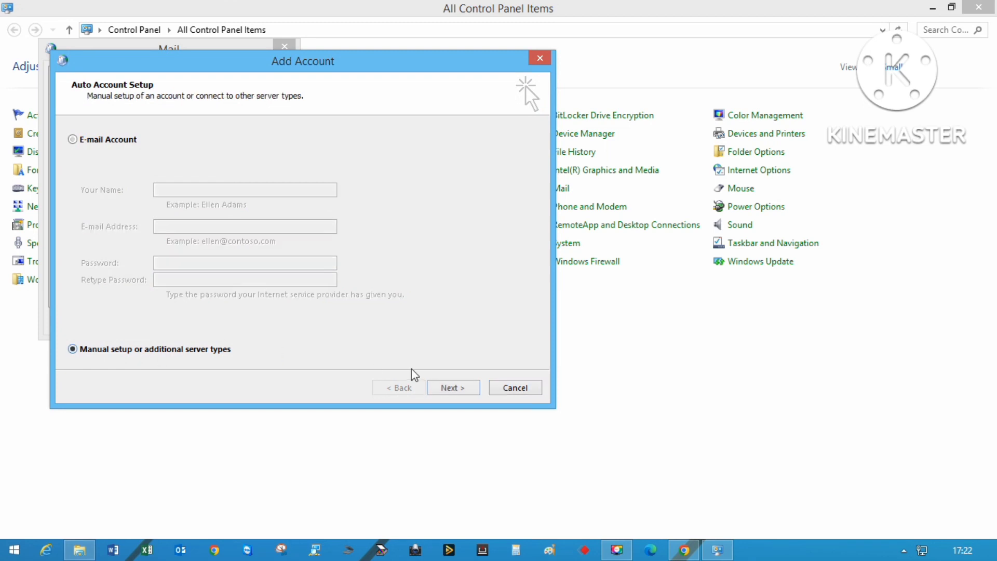
pyautogui.click(452, 389)
pyautogui.click(146, 196)
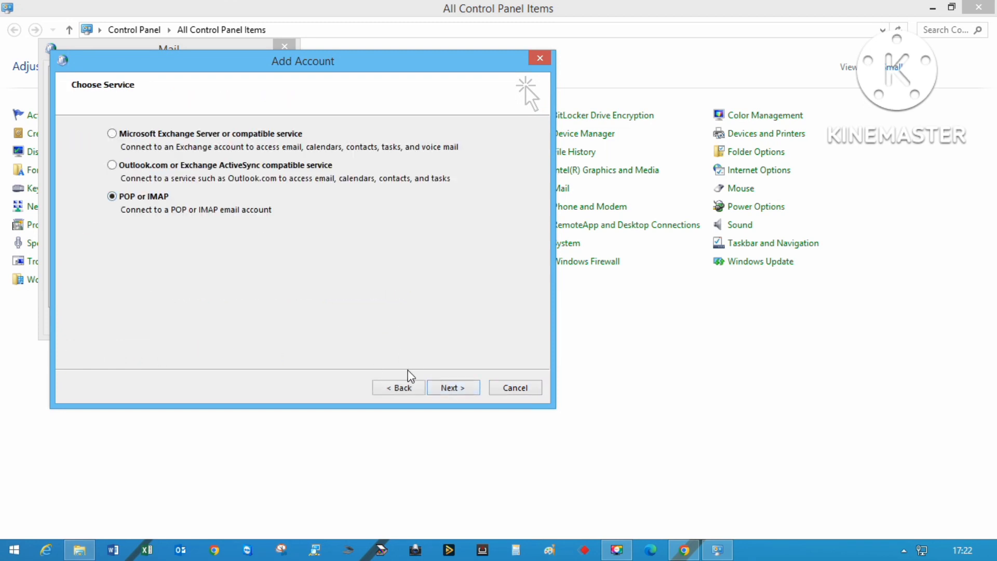
pyautogui.click(452, 388)
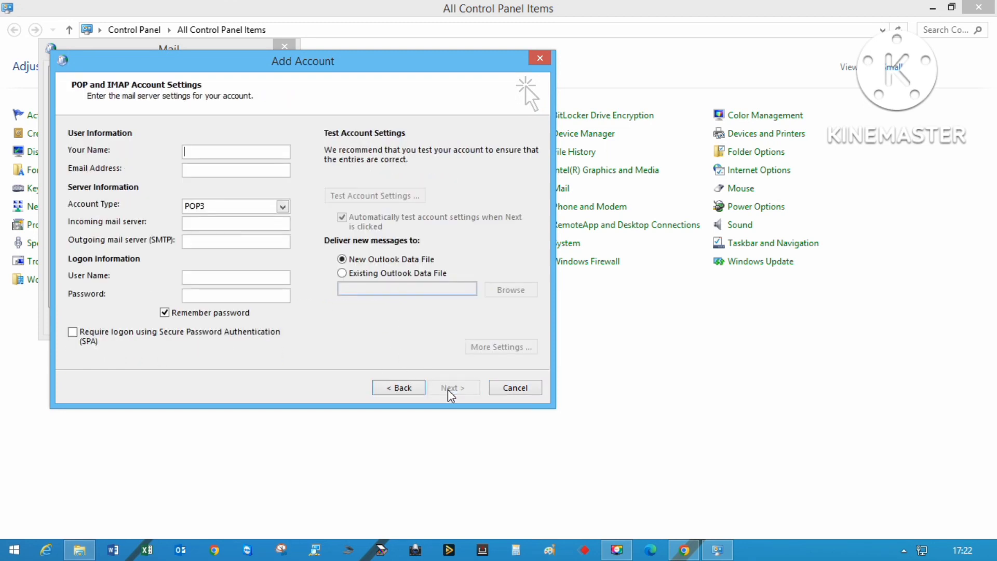
# Enter the display name and the account's e-mail address so the user name fills in.
pyautogui.write('Grow Your')
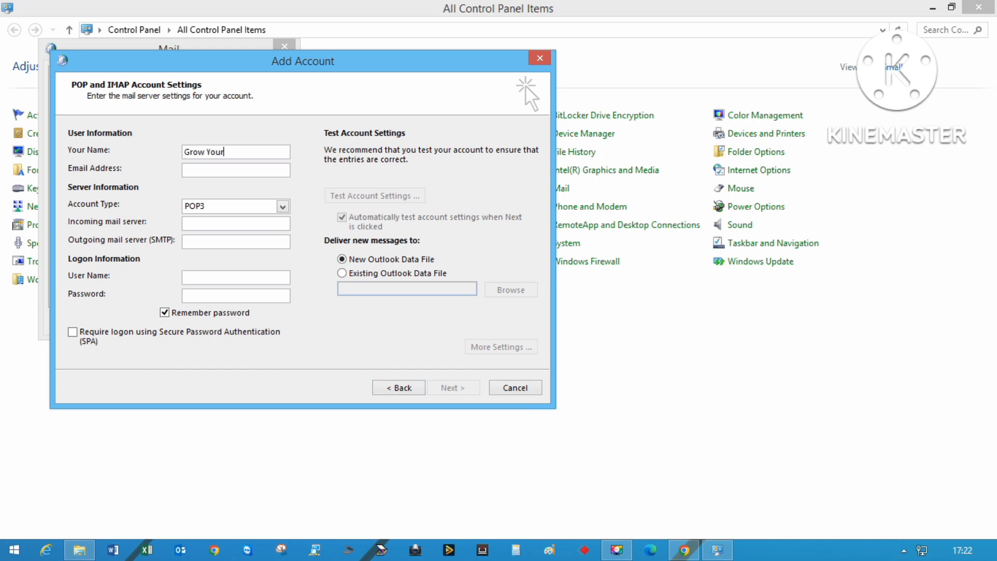
pyautogui.write(' Knowledge')
pyautogui.press('Tab')
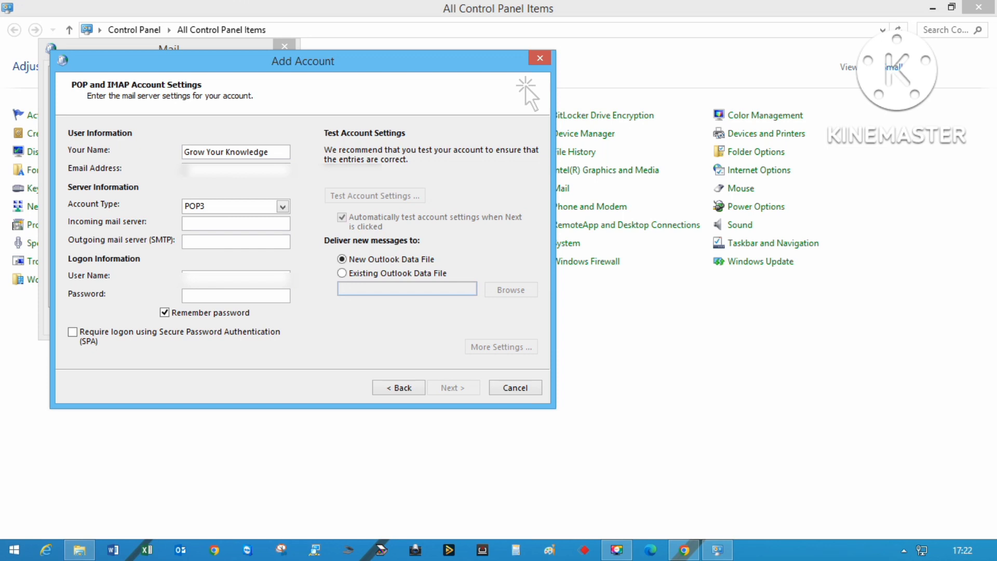
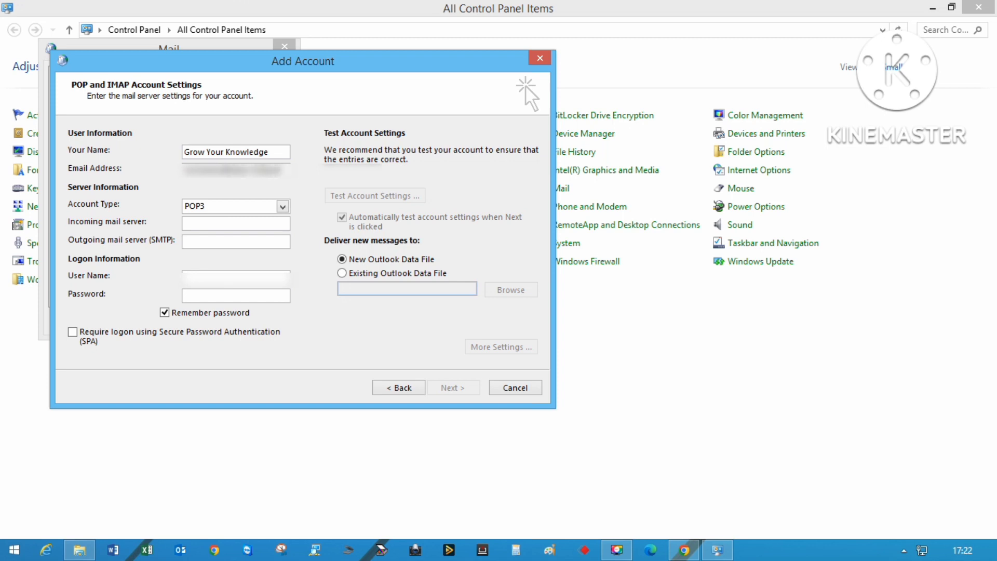
pyautogui.hotkey('ctrl', 'a')
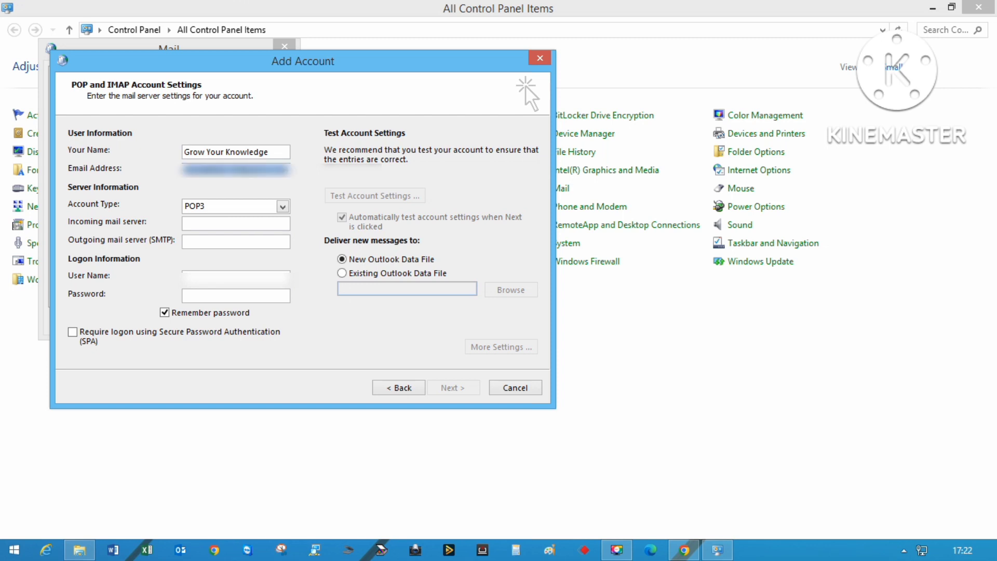
pyautogui.press('Tab')
pyautogui.press('Tab')
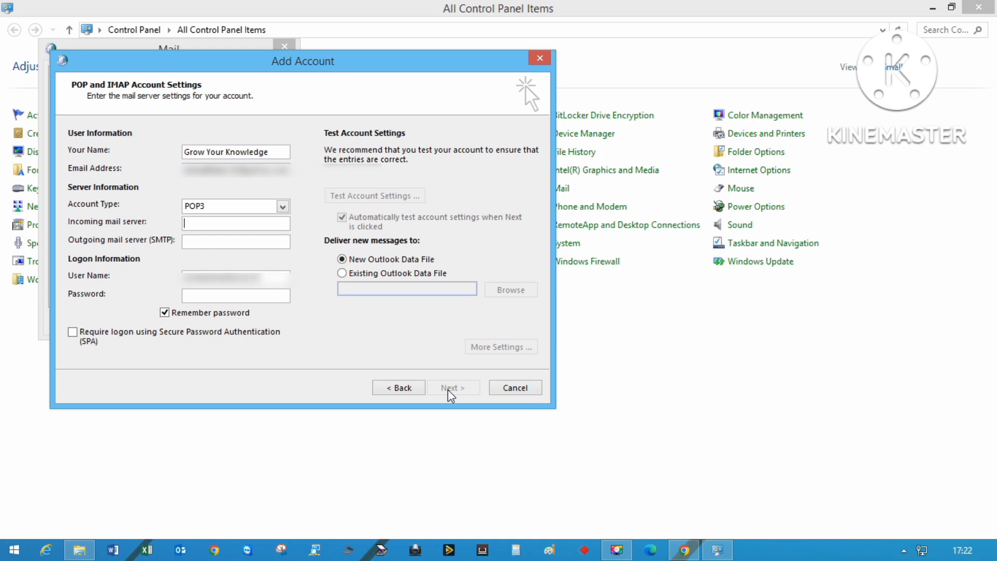
# Set servers pop.mail.yahoo.com and smtp.mail.yahoo.com and enter the account password.
pyautogui.write('pop.mail.yahoo.com')
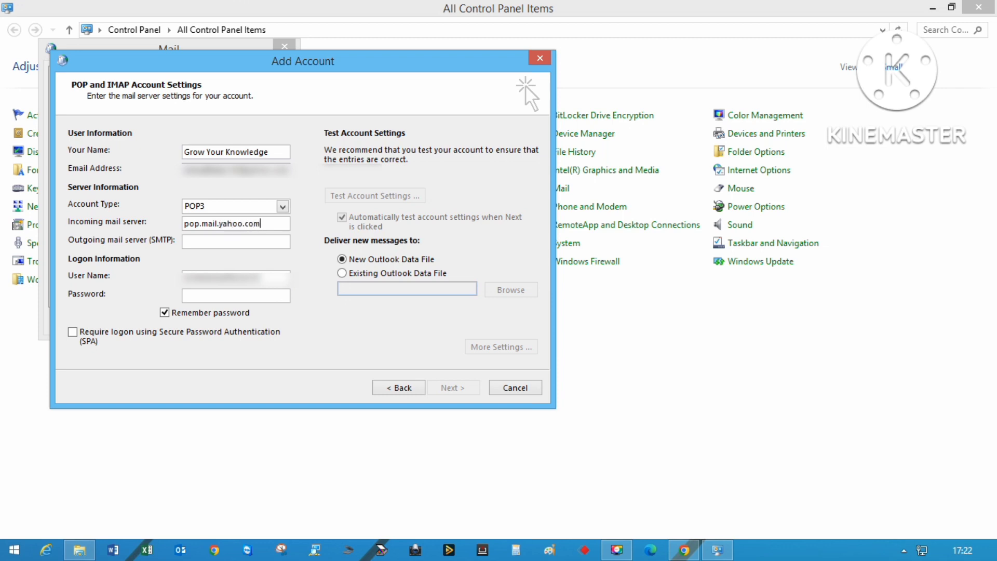
pyautogui.press('Tab')
pyautogui.write('smt')
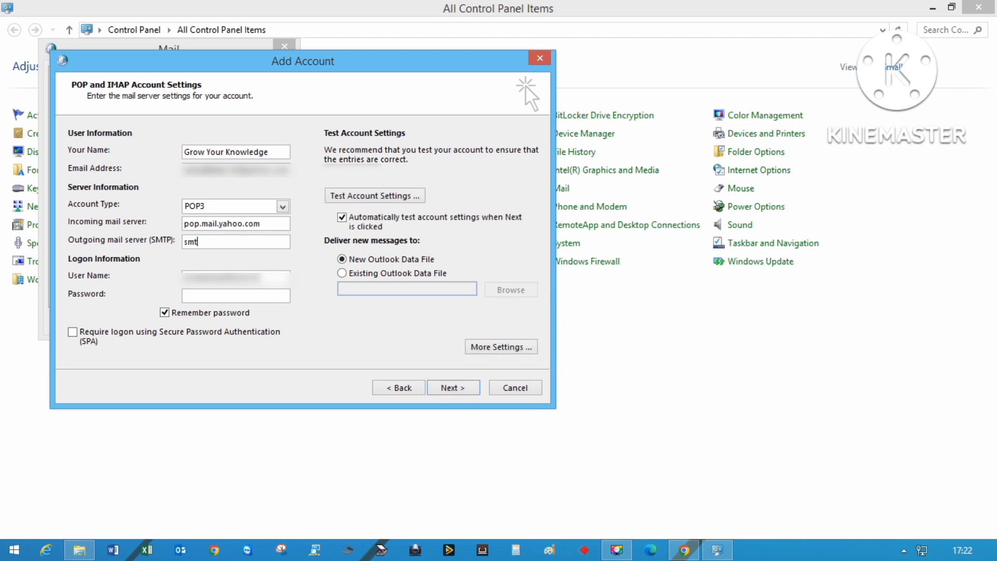
pyautogui.write('p.mail.yahoo.com')
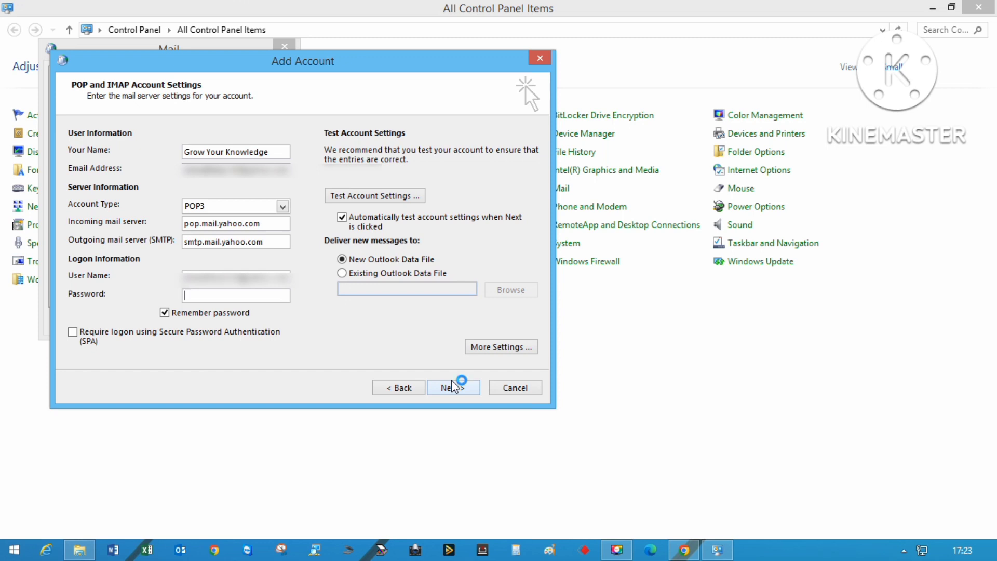
pyautogui.click(236, 295)
pyautogui.write('*******************')
# In More Settings, require authentication for the outgoing server.
pyautogui.click(486, 349)
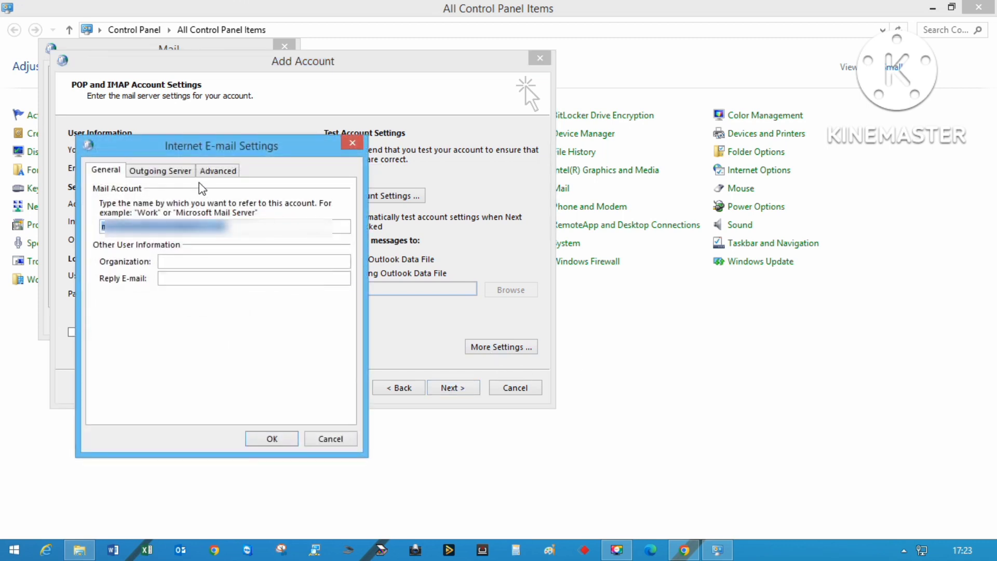
pyautogui.click(162, 173)
pyautogui.click(98, 189)
# Enable SSL for incoming mail, set outgoing encryption to Auto and SMTP port 587.
pyautogui.click(217, 170)
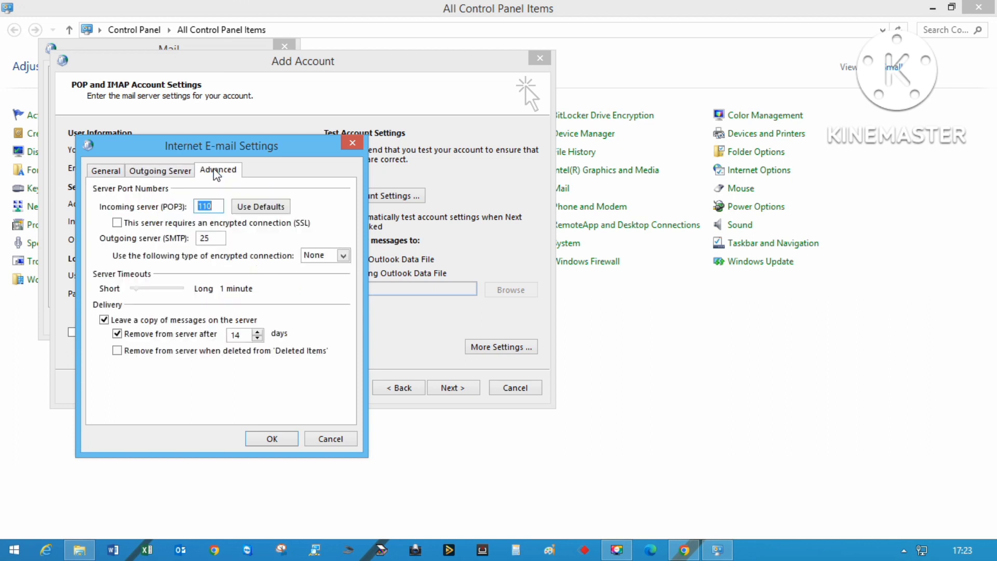
pyautogui.click(179, 224)
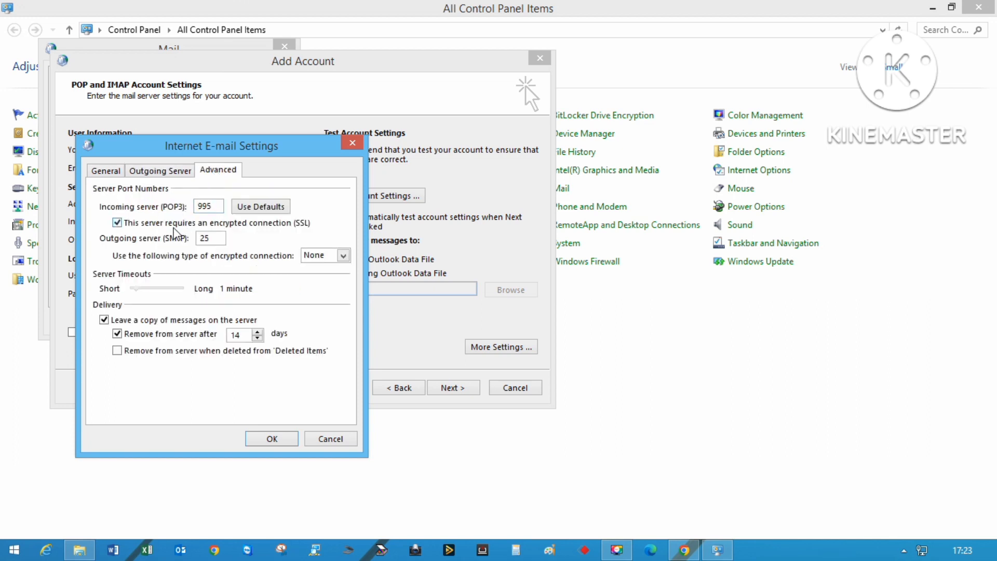
pyautogui.click(344, 257)
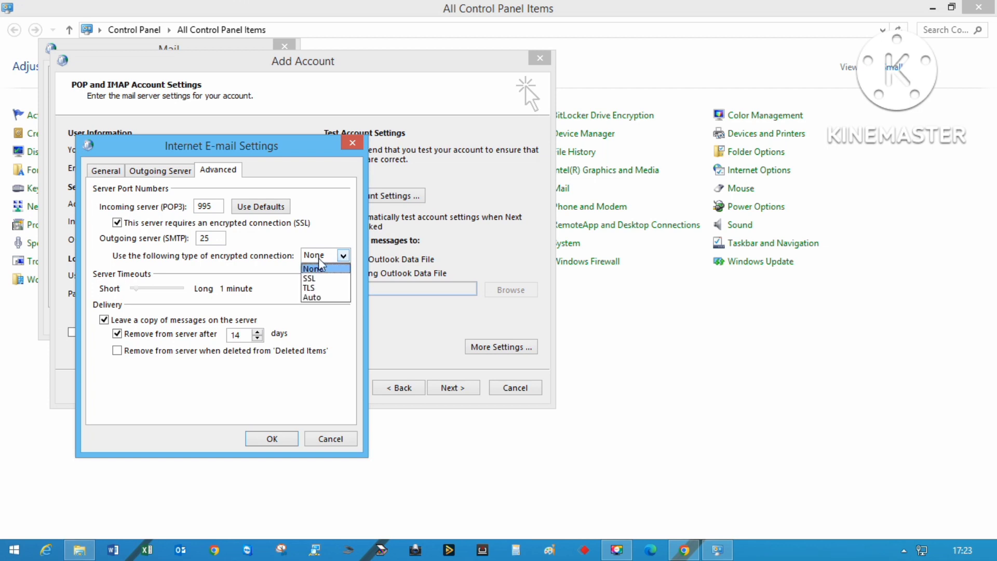
pyautogui.click(313, 297)
pyautogui.doubleClick(219, 237)
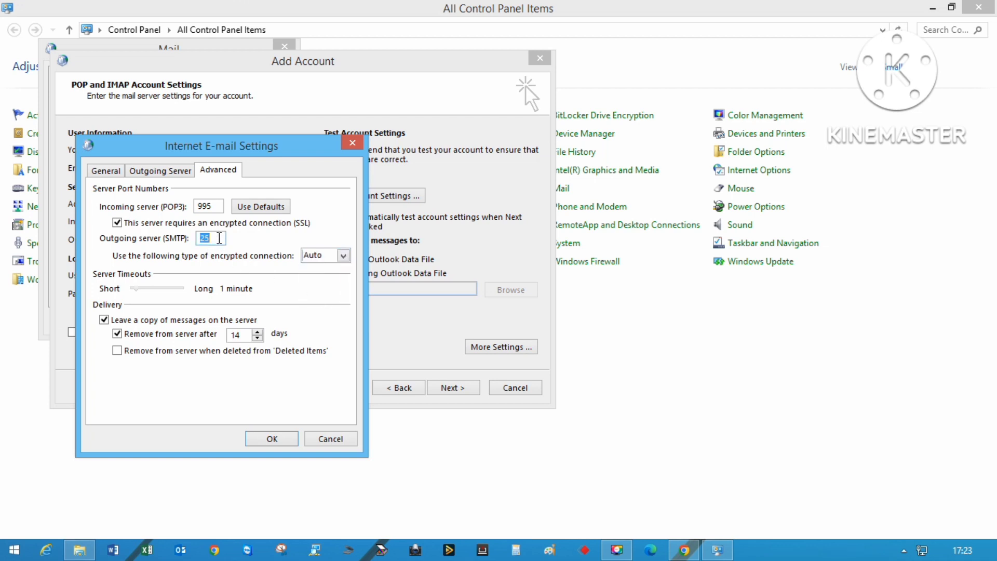
pyautogui.write('587')
# Save the extra settings, run Test Account Settings, and bring Yahoo Mail forward at the password prompt.
pyautogui.click(273, 439)
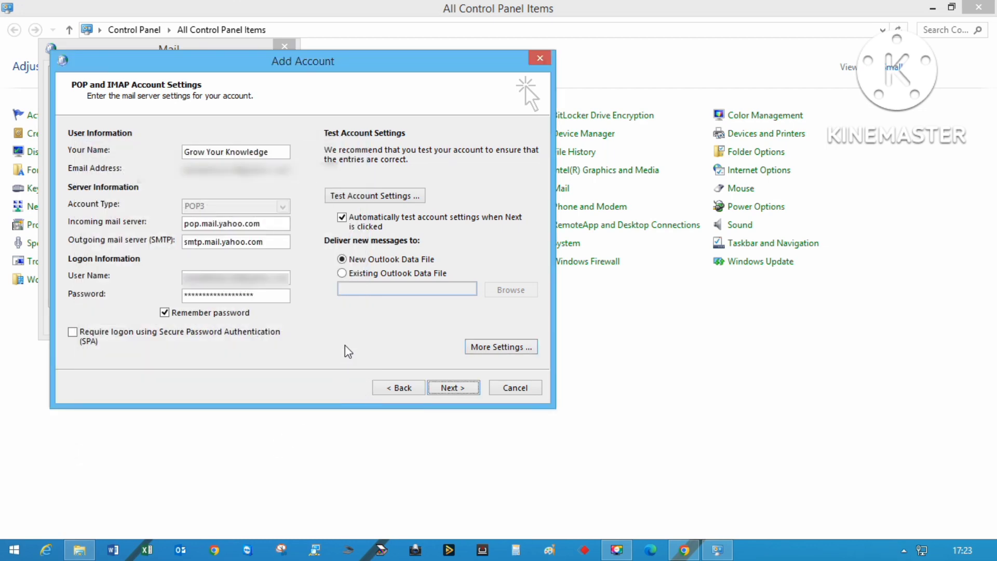
pyautogui.click(368, 196)
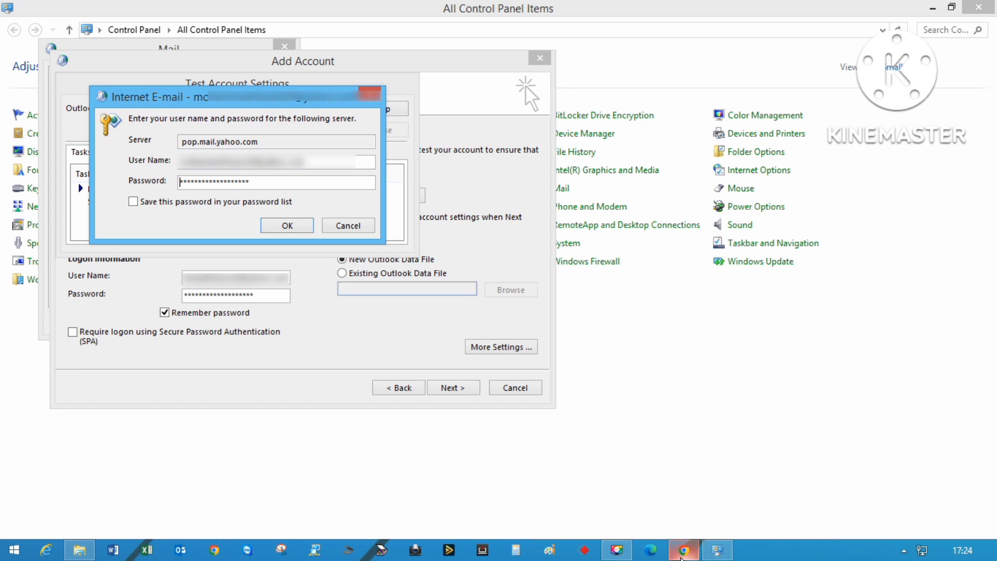
pyautogui.click(684, 550)
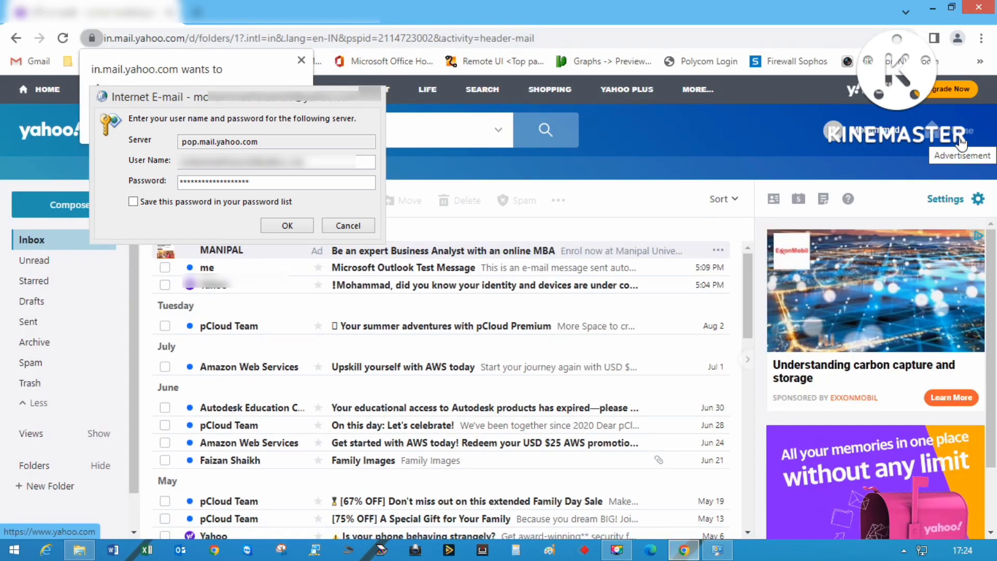
# Go to the Yahoo account's Account security page and scroll to App password.
pyautogui.moveTo(830, 131)
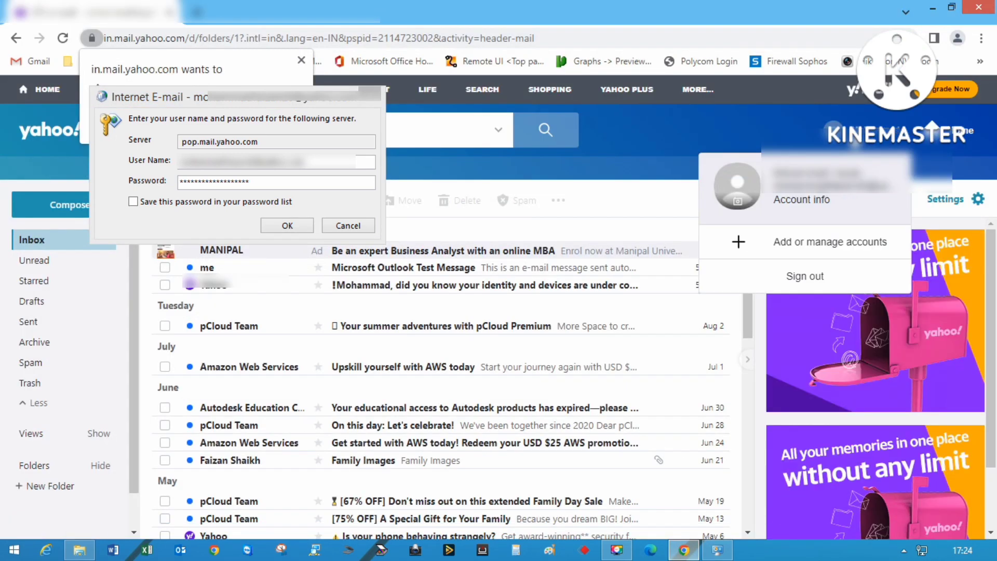
pyautogui.click(779, 166)
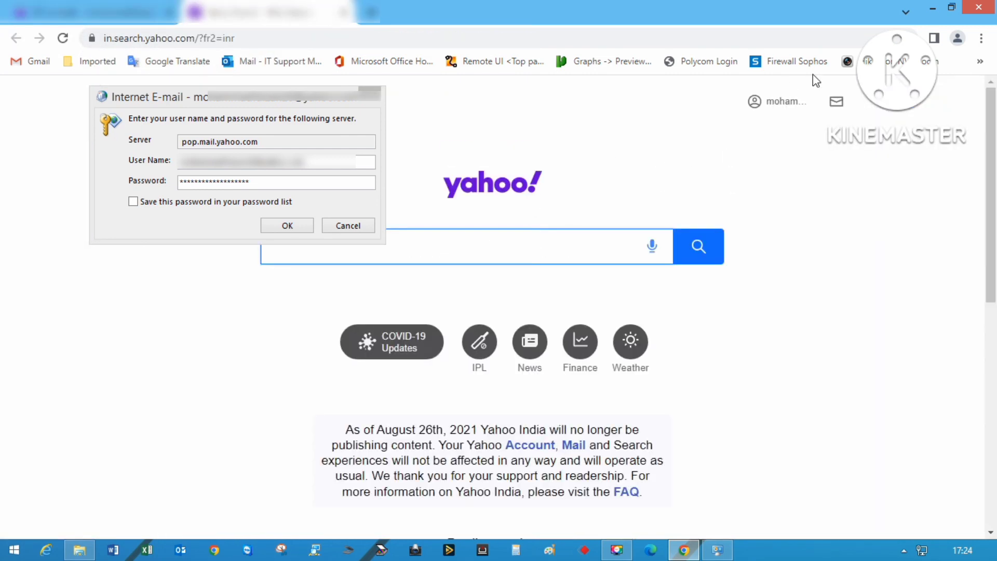
pyautogui.click(773, 108)
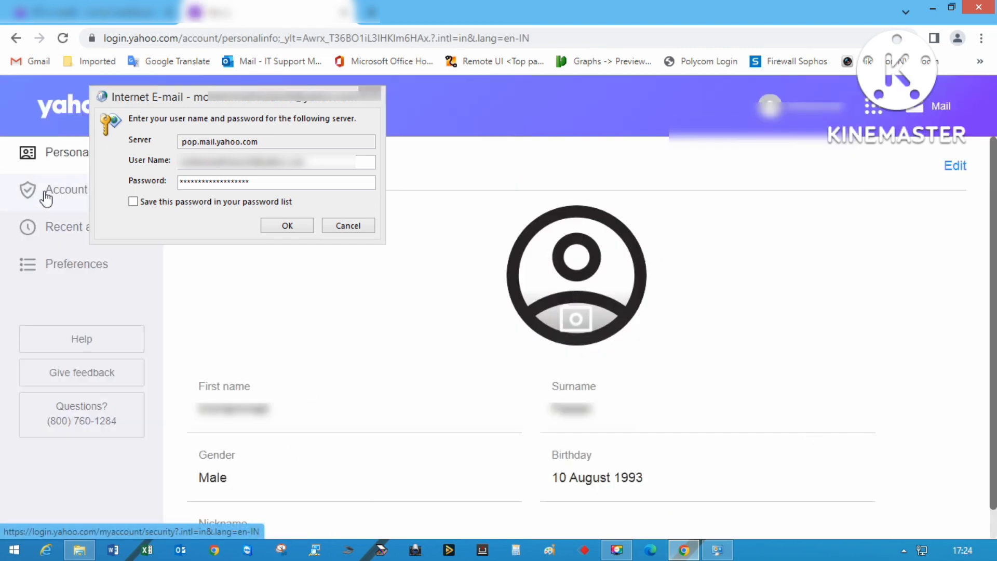
pyautogui.moveTo(189, 97); pyautogui.dragTo(298, 116)
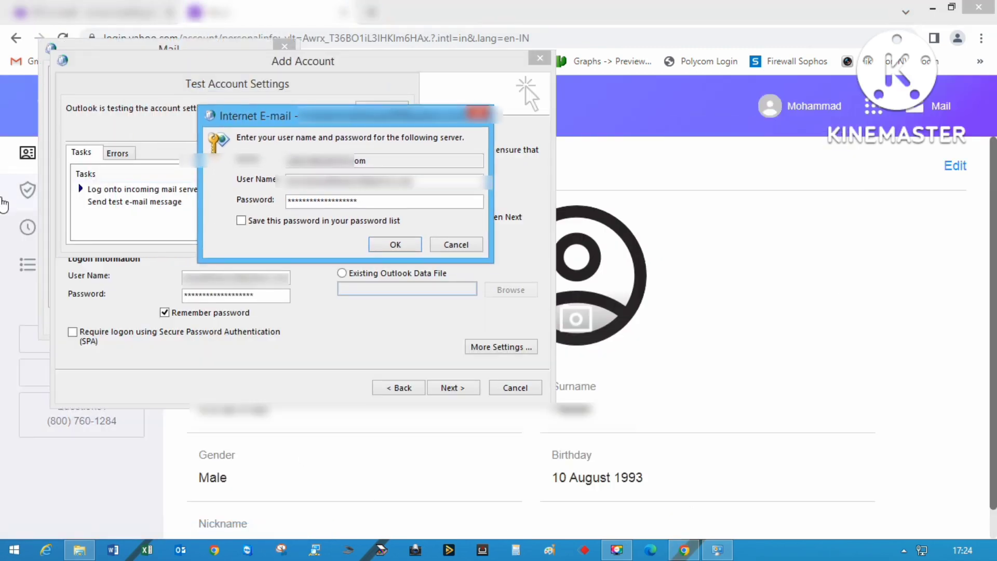
pyautogui.click(53, 193)
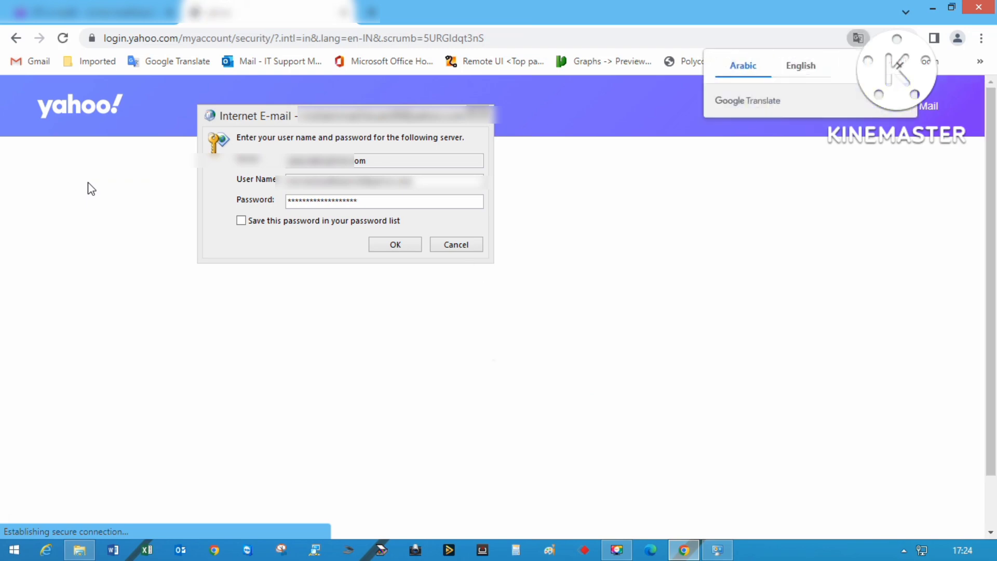
pyautogui.scroll(-6, 454, 494)
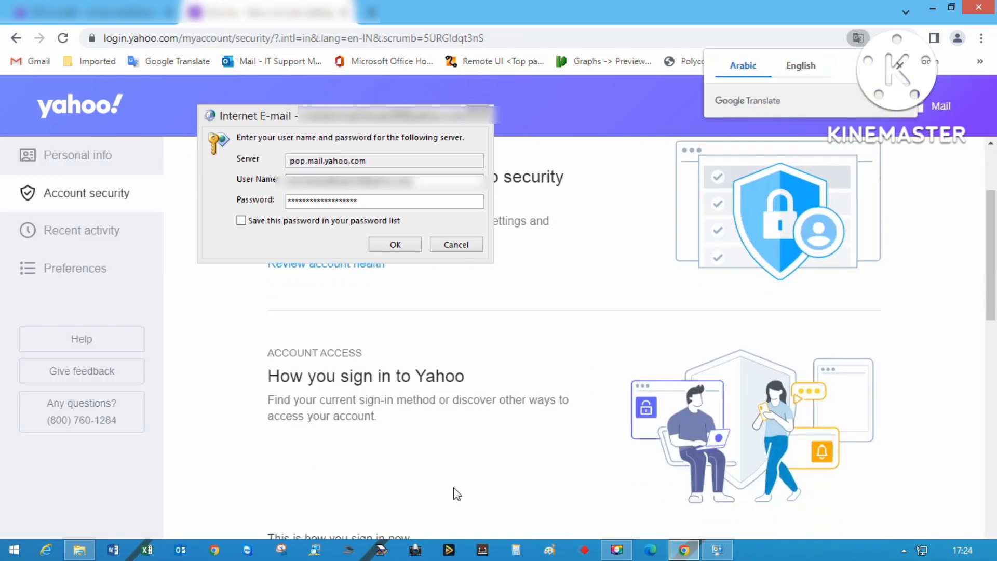
pyautogui.scroll(-3, 457, 493)
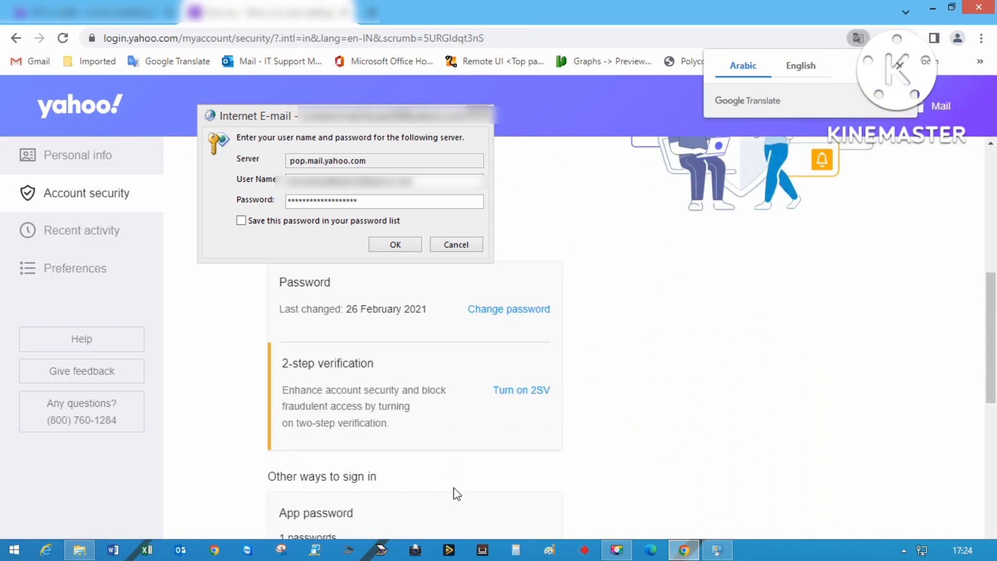
pyautogui.scroll(-3, 456, 494)
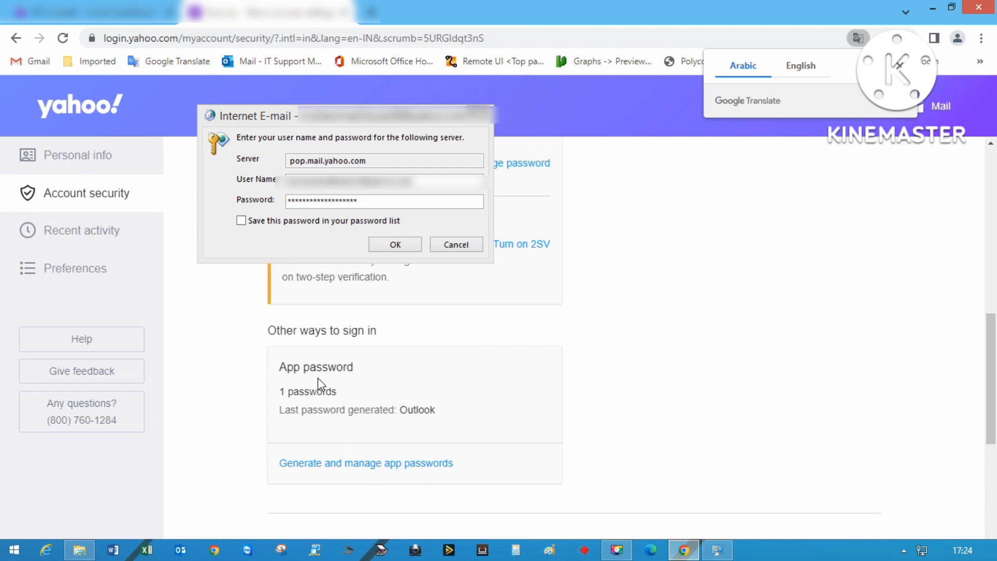
# Generate an app password for the app named 'Outlook' and copy it.
pyautogui.click(356, 465)
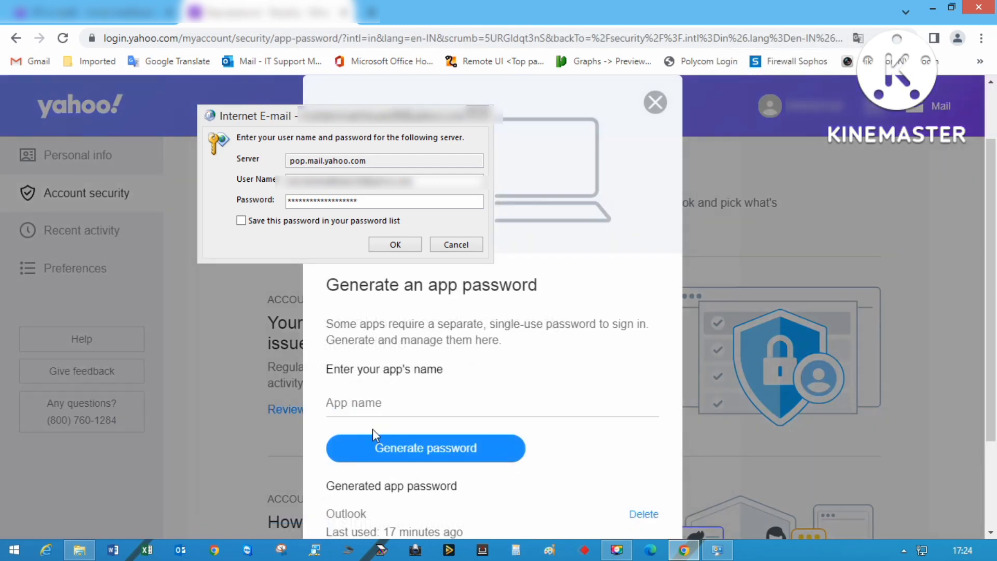
pyautogui.click(385, 403)
pyautogui.press('Down')
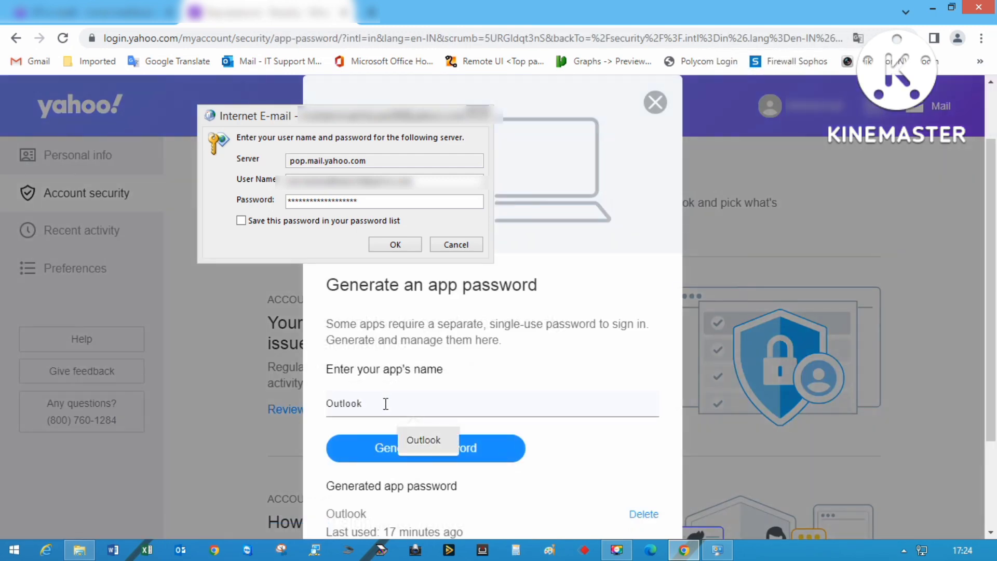
pyautogui.press('Return')
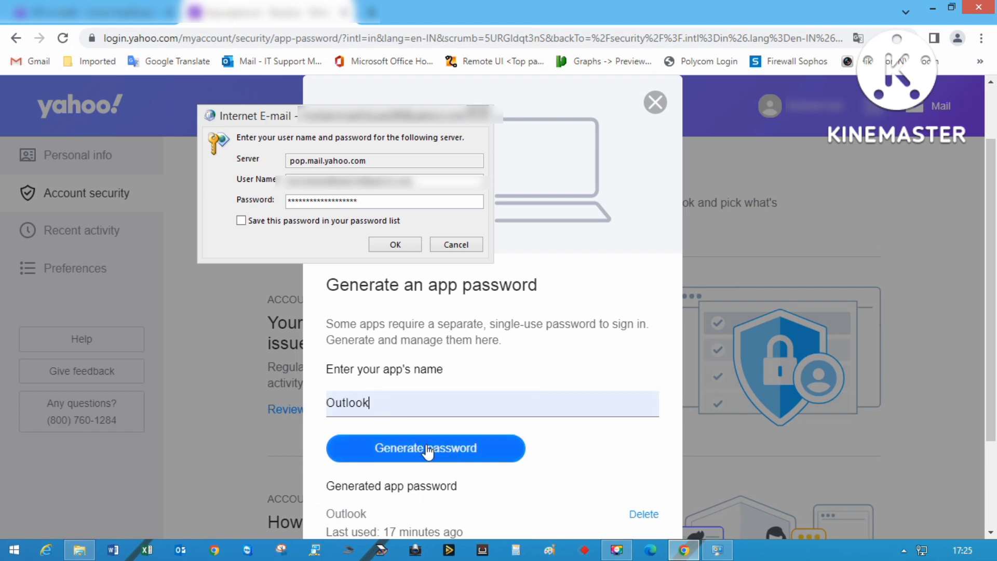
pyautogui.click(426, 448)
pyautogui.click(630, 450)
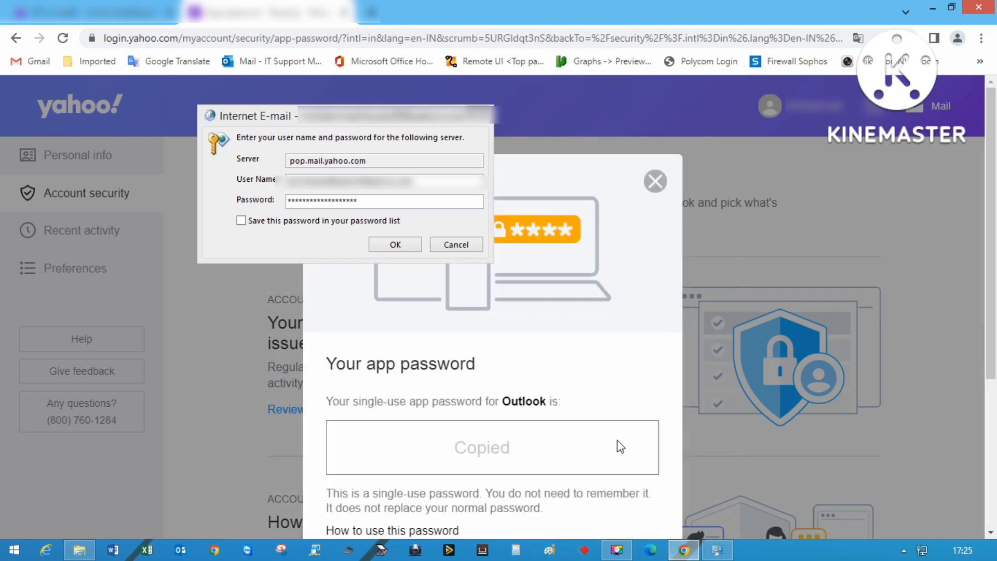
# Replace the prompt's password with the pasted app password and save it.
pyautogui.click(258, 201)
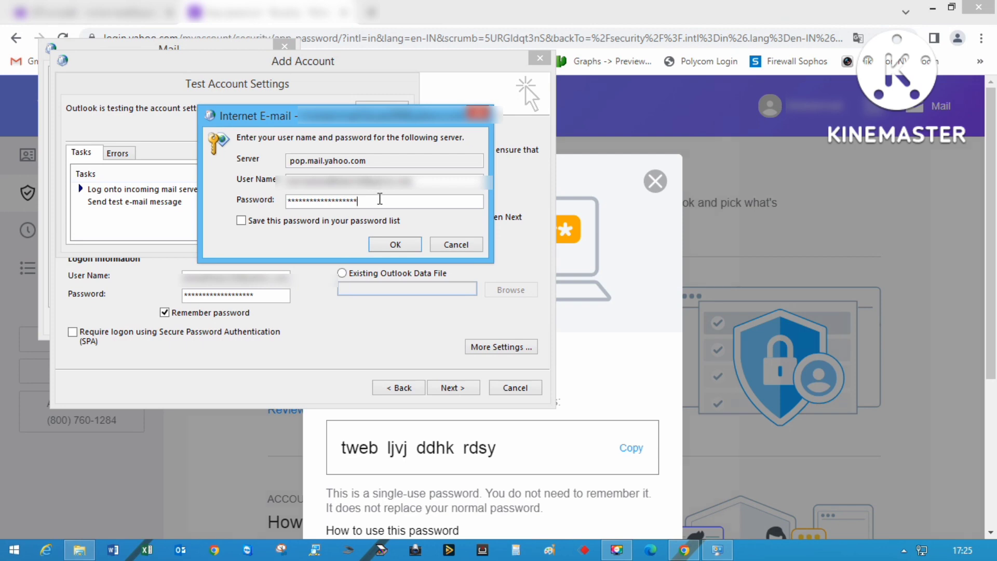
pyautogui.doubleClick(379, 200)
pyautogui.hotkey('ctrl', 'v')
pyautogui.click(271, 222)
pyautogui.click(407, 246)
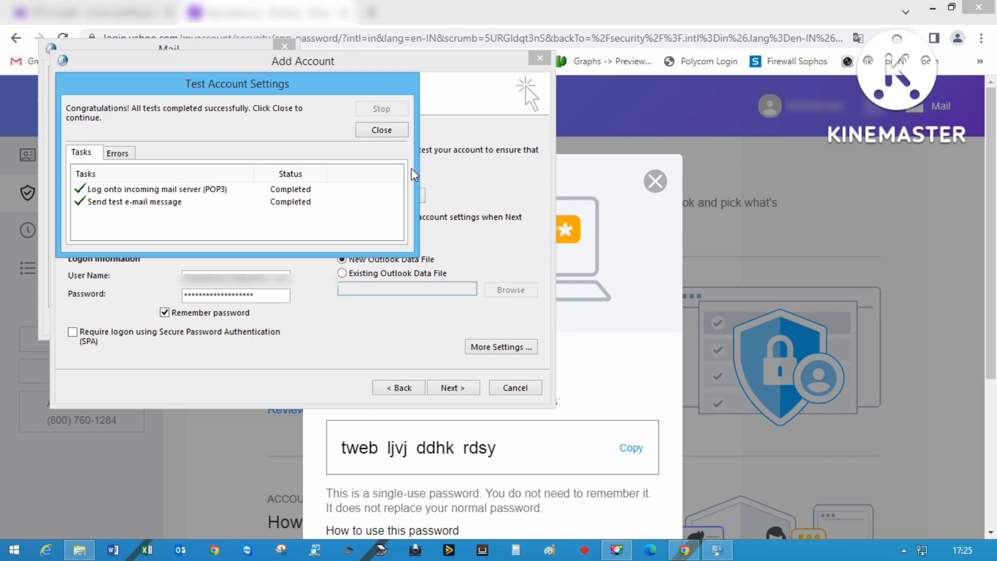
# Close the passed test results, rerun the tests, and advance past the settings page.
pyautogui.click(392, 130)
pyautogui.click(459, 388)
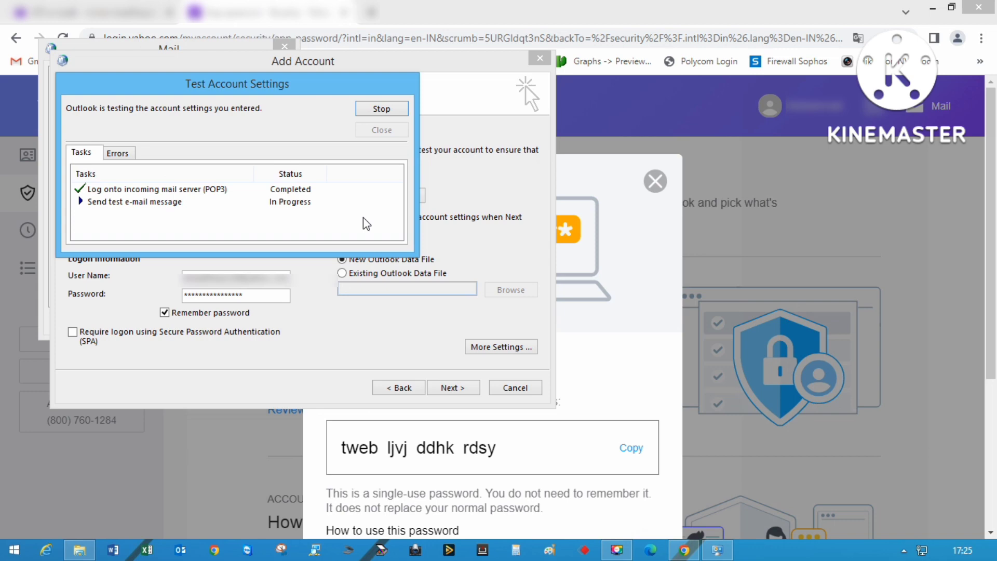
pyautogui.click(373, 133)
pyautogui.click(455, 387)
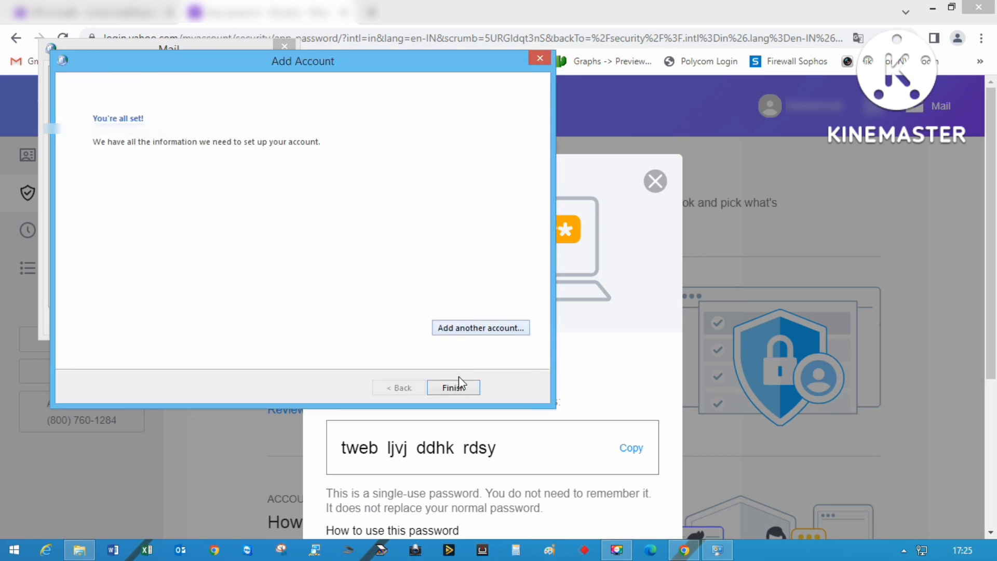
# Finish the wizard and set 'Always use this profile' to Yahoo POP.
pyautogui.click(458, 386)
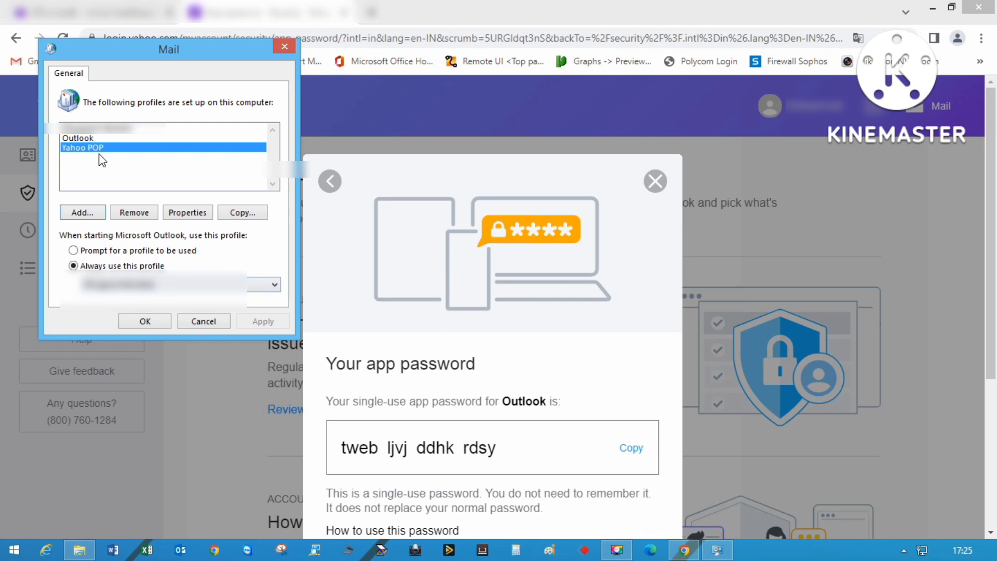
pyautogui.click(174, 286)
pyautogui.click(138, 314)
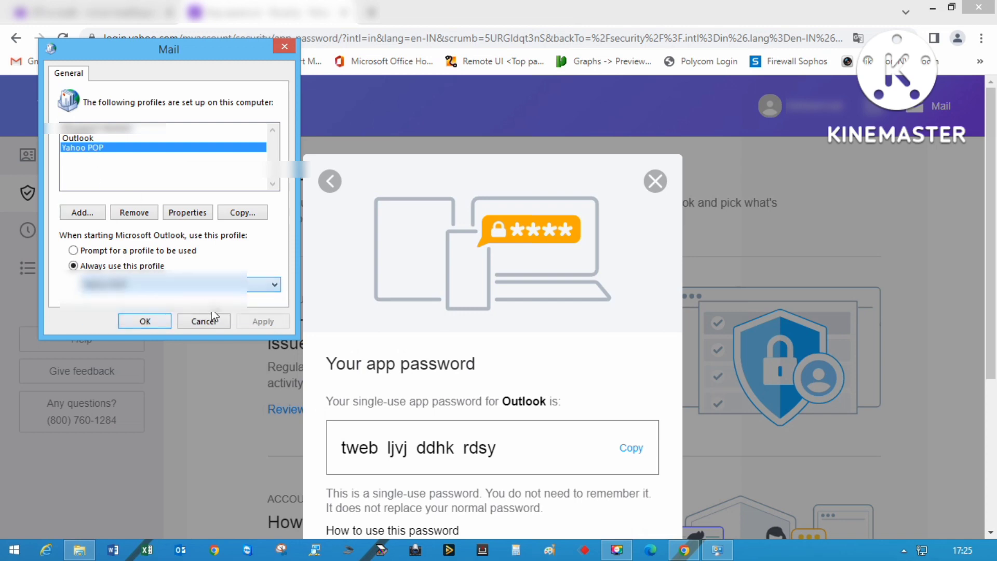
pyautogui.click(260, 322)
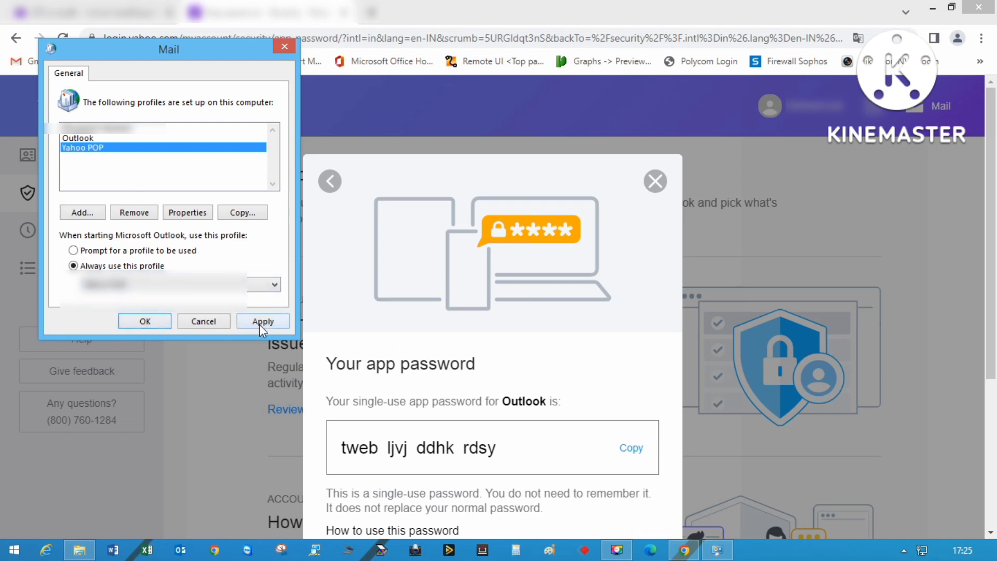
pyautogui.click(144, 321)
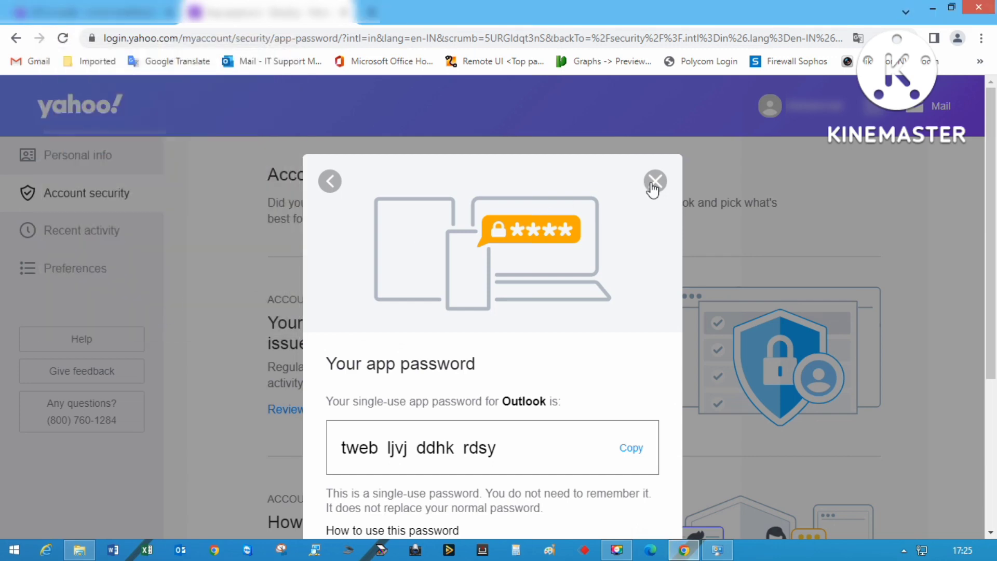
# Close the Yahoo account security tab and minimize Chrome and Control Panel.
pyautogui.click(655, 181)
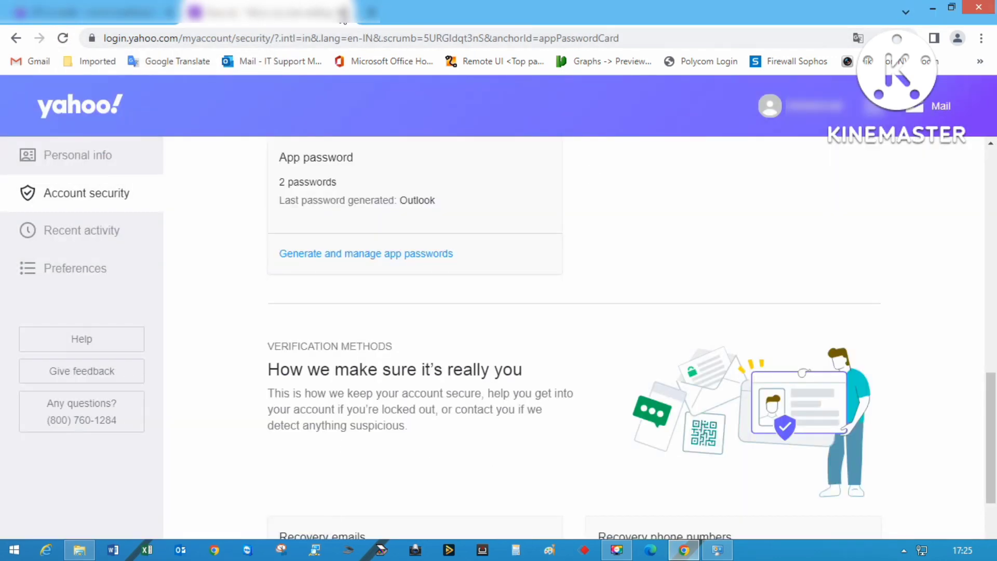
pyautogui.click(343, 11)
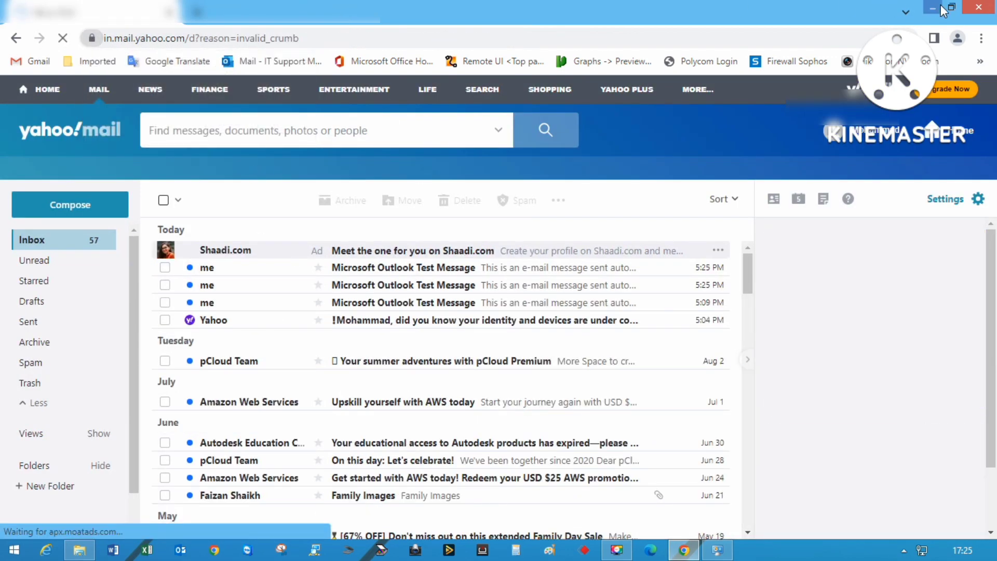
pyautogui.click(934, 7)
pyautogui.click(937, 5)
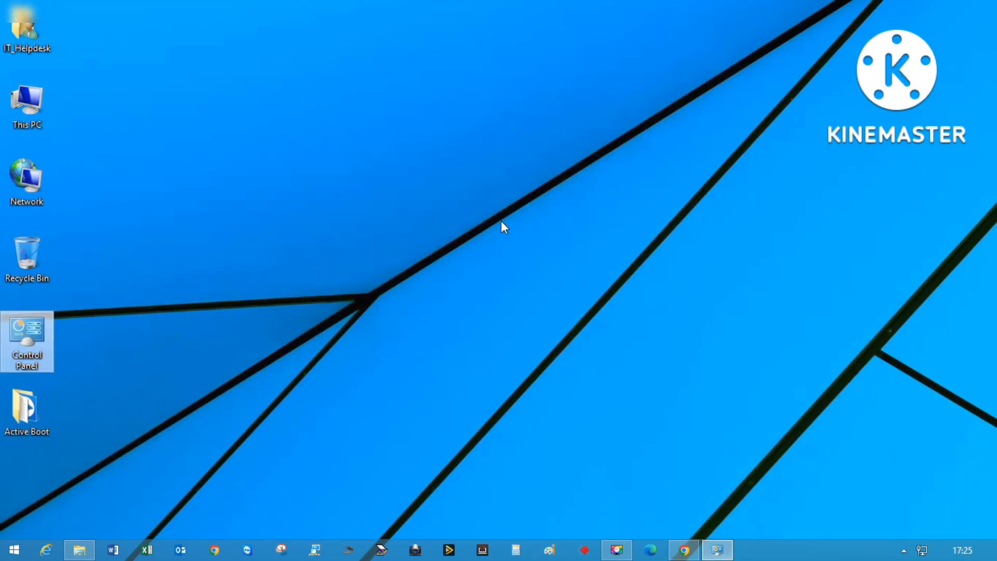
# Launch Outlook on Yahoo POP, expand the folder pane, and view Account Information under FILE.
pyautogui.rightClick(502, 227)
pyautogui.click(536, 257)
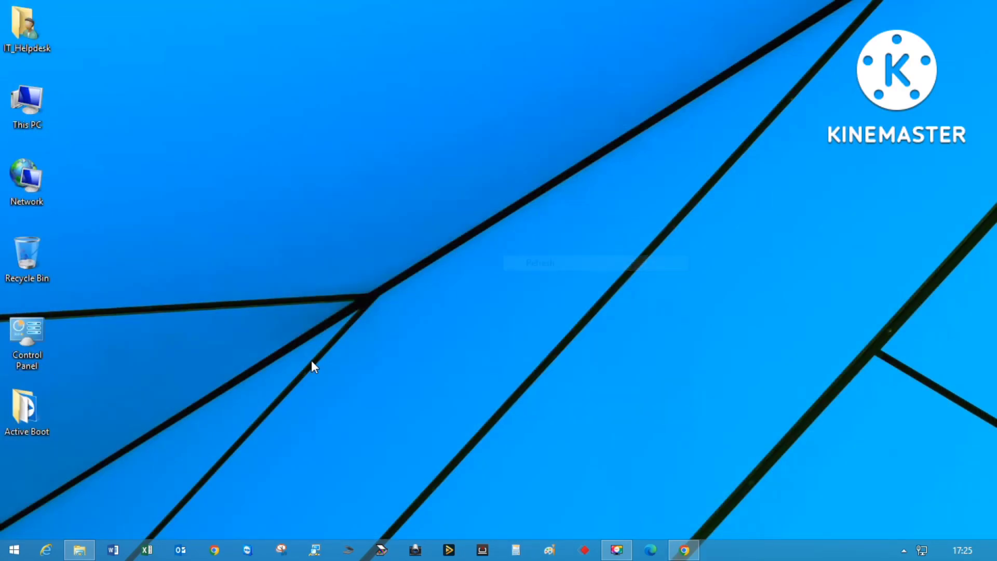
pyautogui.click(182, 550)
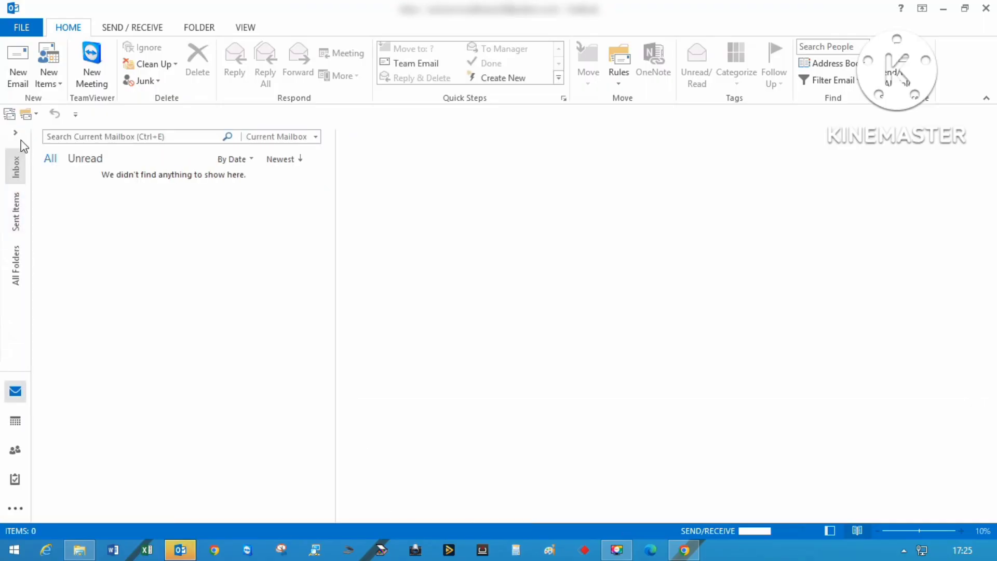
pyautogui.click(16, 133)
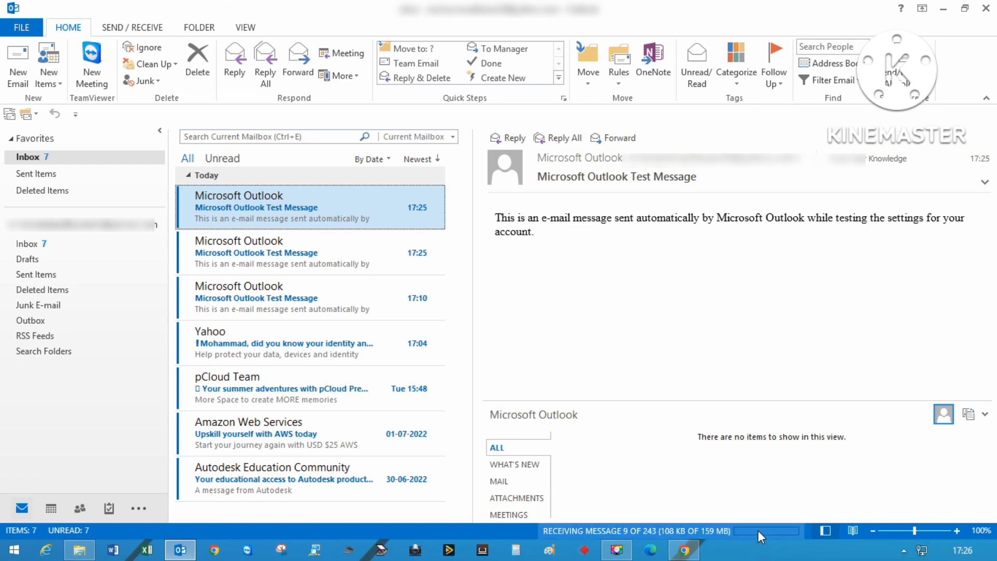
pyautogui.click(26, 27)
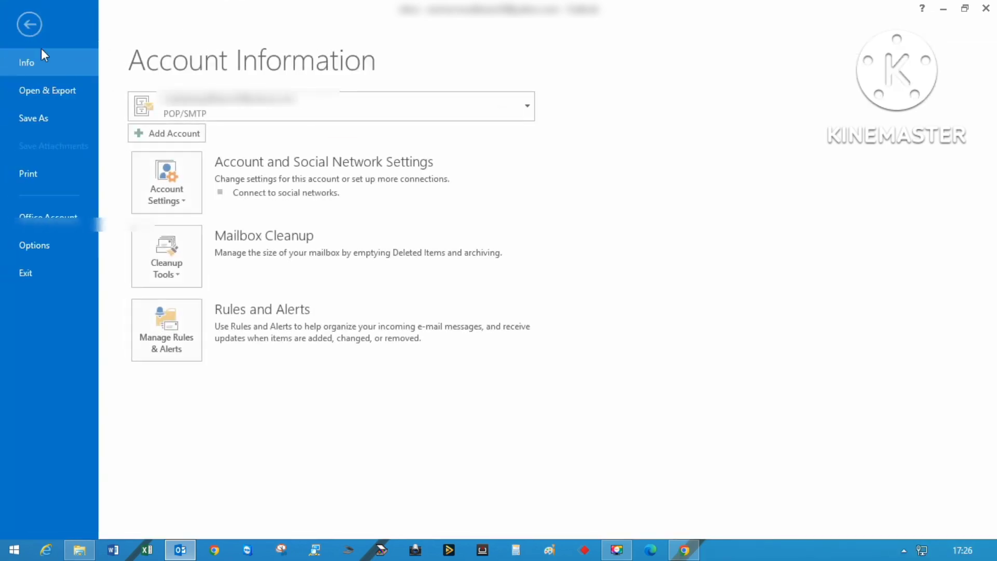
# Check that the Yahoo account's incoming server is still pop.mail.yahoo.com, then close without changes.
pyautogui.click(179, 199)
pyautogui.click(258, 236)
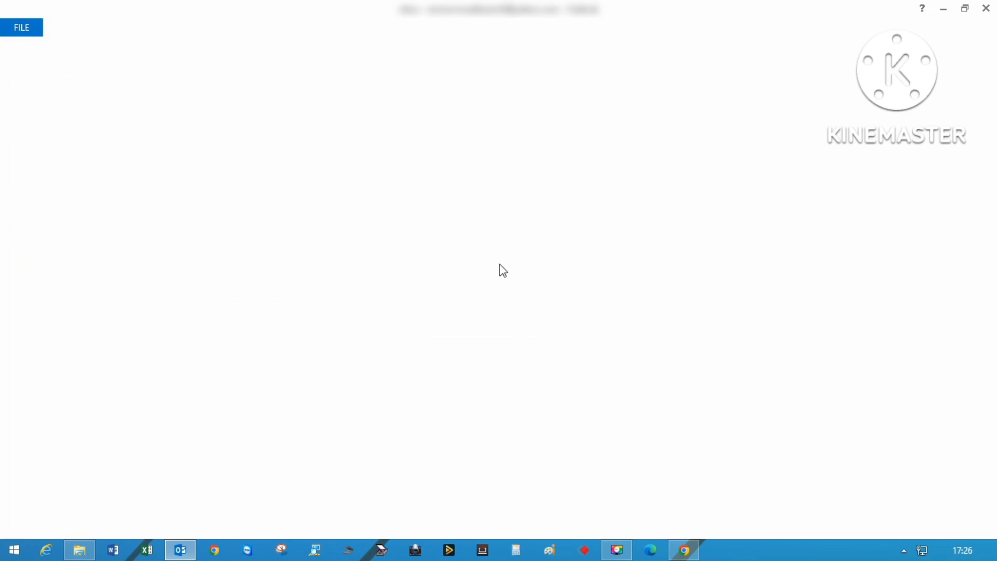
pyautogui.doubleClick(420, 240)
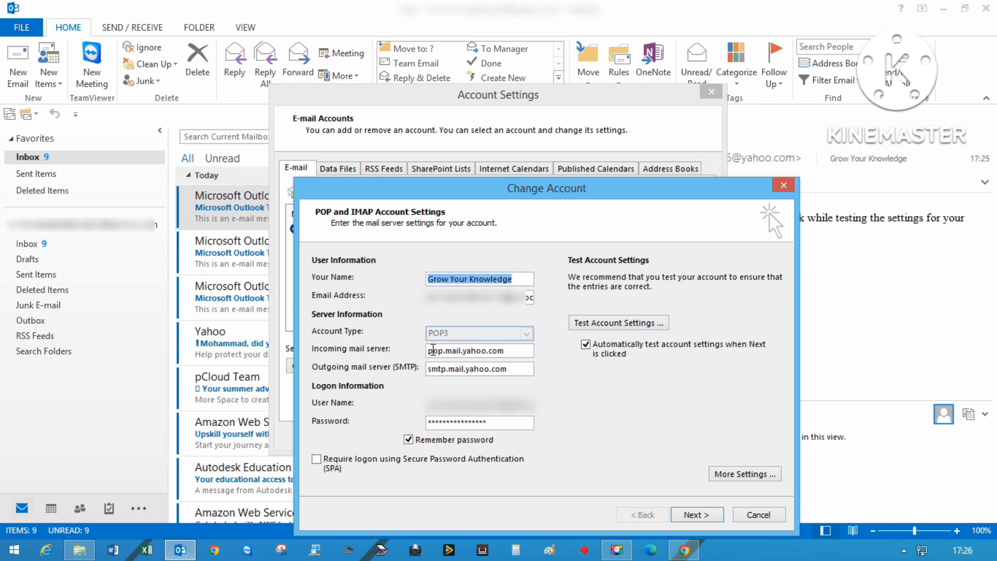
pyautogui.doubleClick(434, 352)
pyautogui.moveTo(453, 344); pyautogui.dragTo(502, 351)
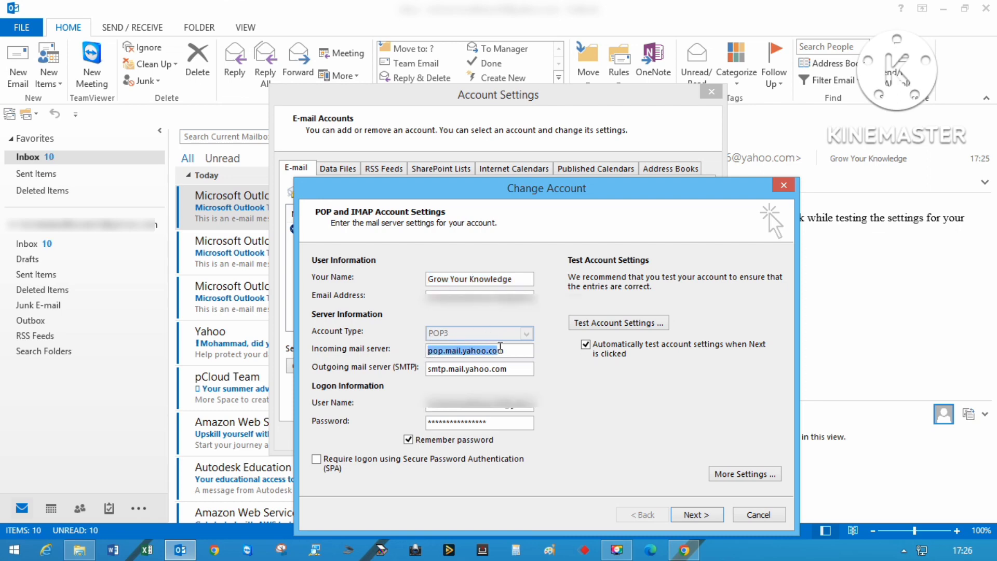
pyautogui.click(502, 352)
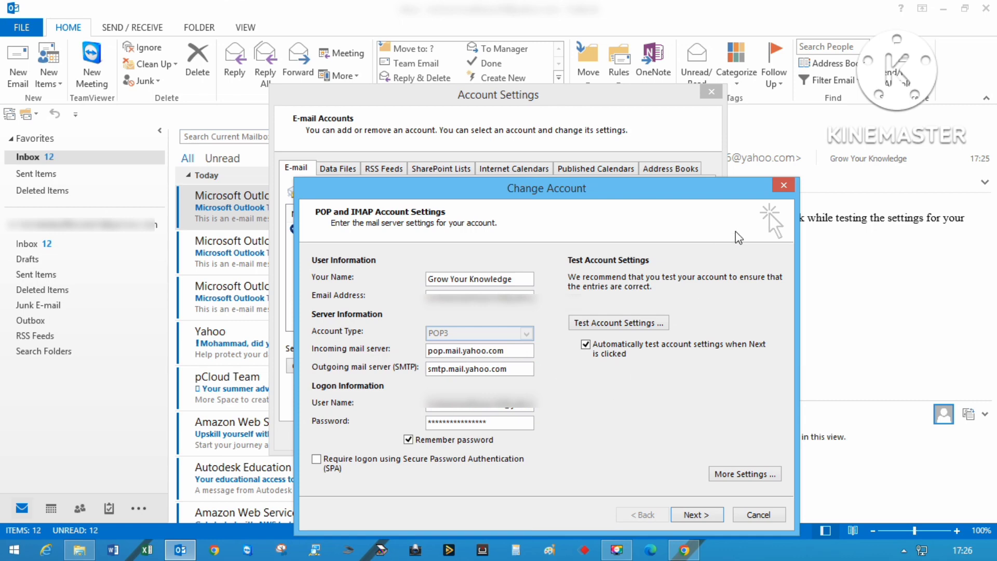
pyautogui.click(784, 185)
pyautogui.click(710, 91)
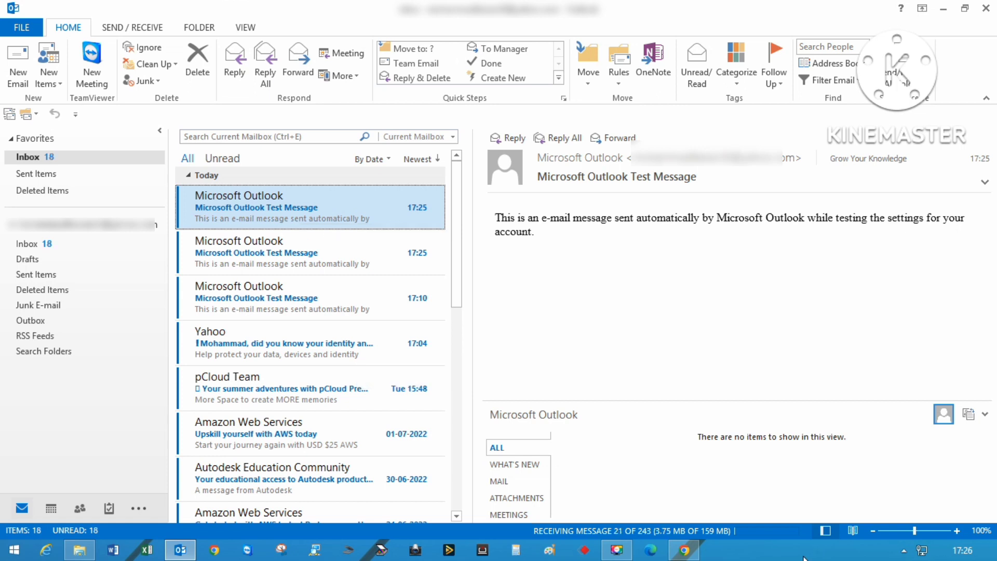
# Exit Outlook from the File menu and restore the screen recorder window.
pyautogui.click(21, 27)
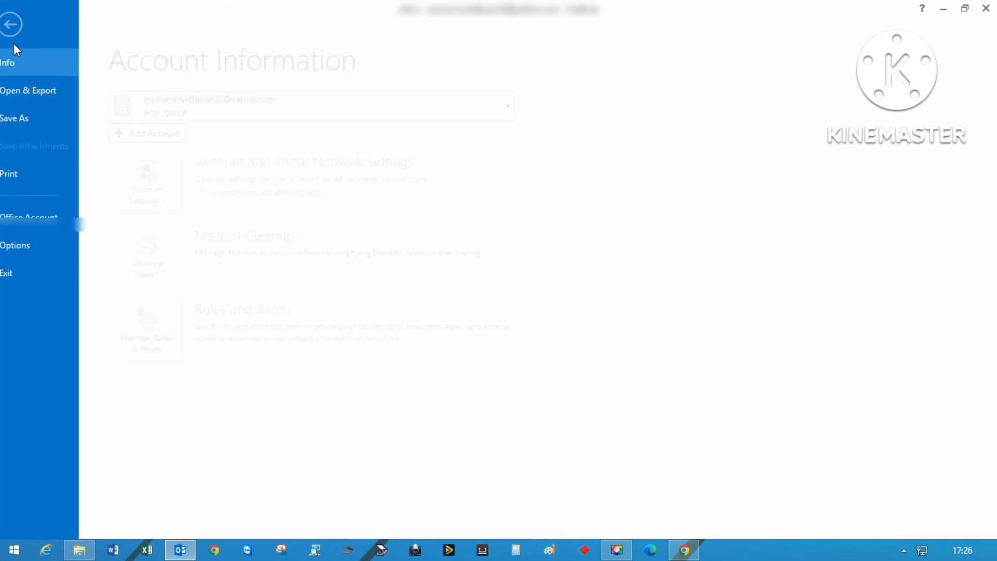
pyautogui.click(42, 271)
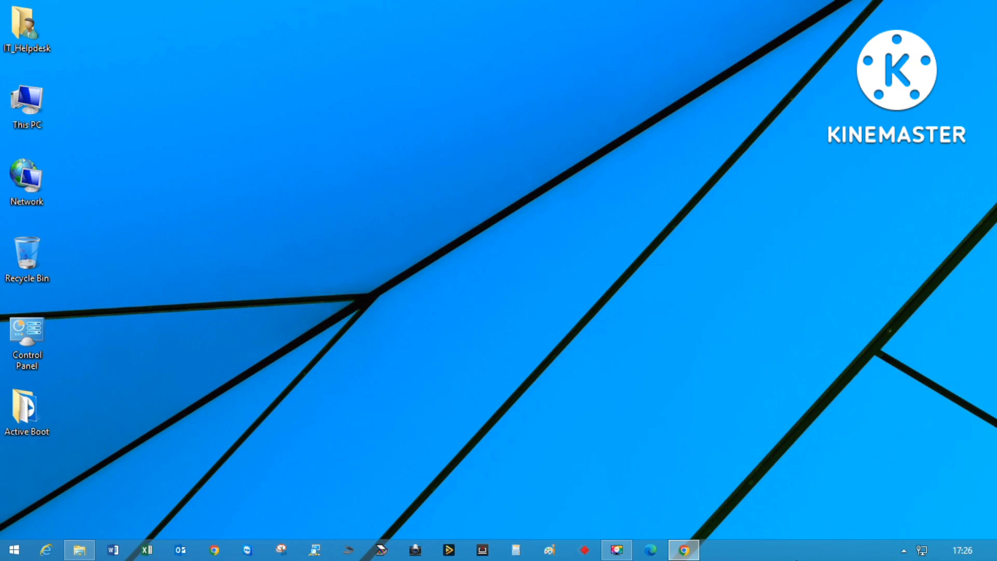
pyautogui.click(616, 550)
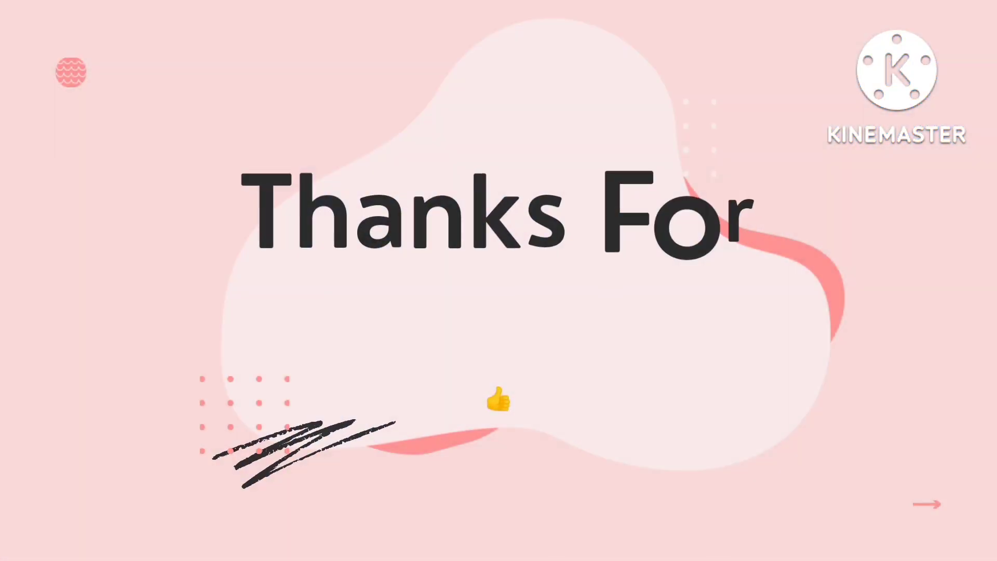